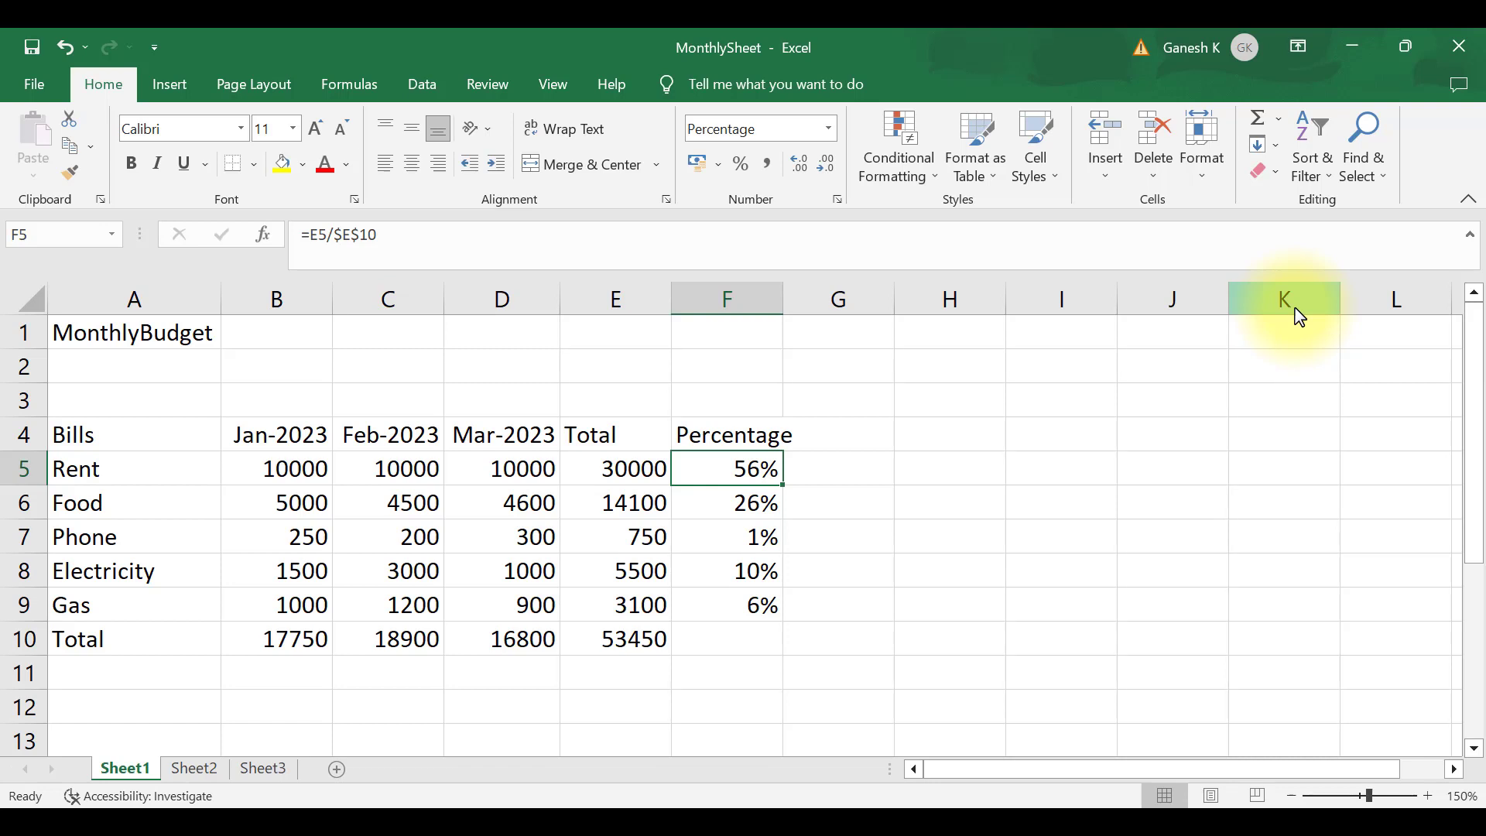
Inspect the addition formula in B10 and clear the existing totals in row 10 and the Total column.
{"action": "left_click", "coordinate": [312, 639]}
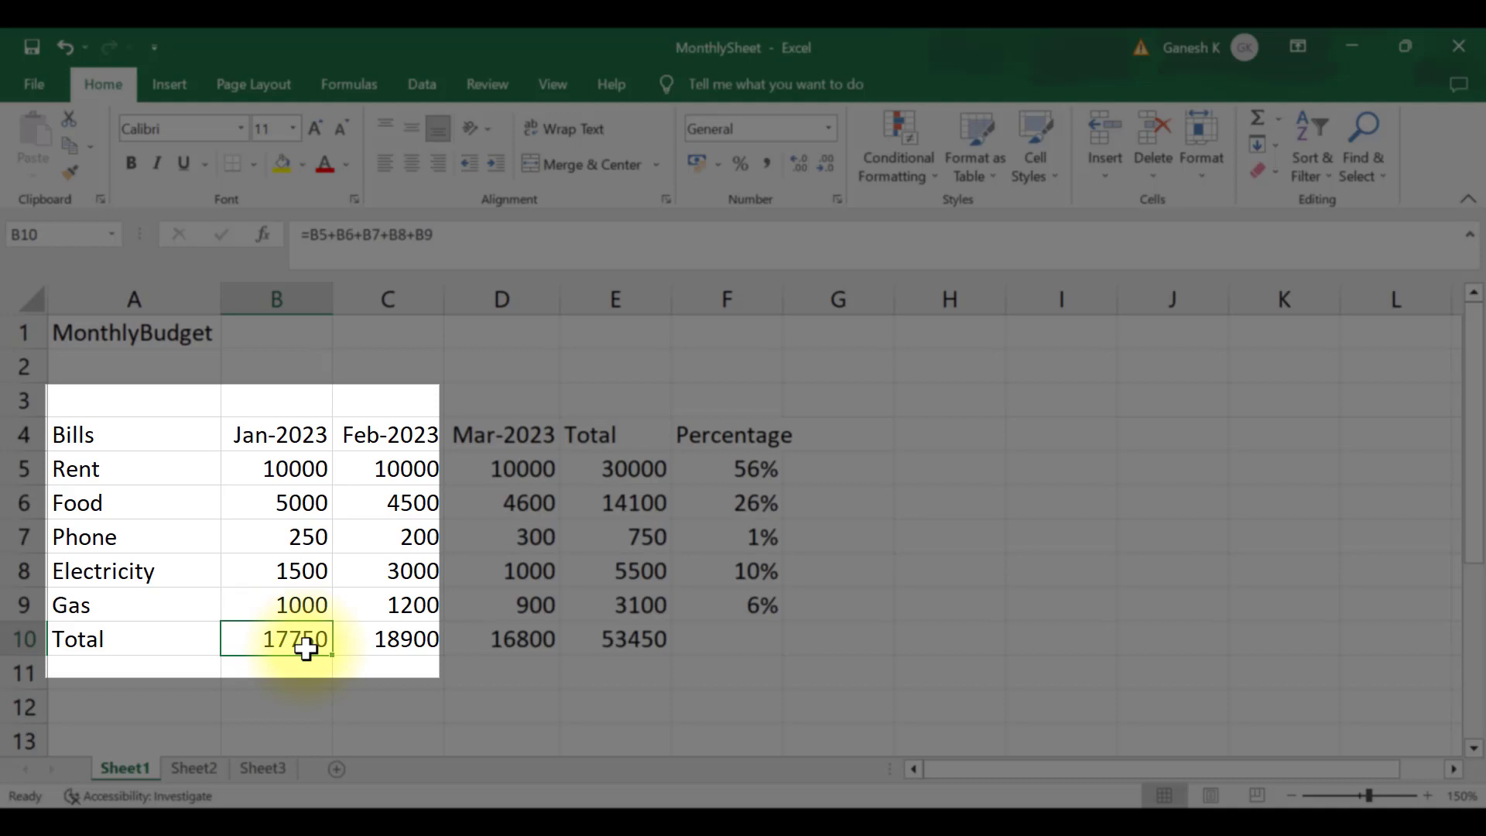
{"action": "double_click", "coordinate": [307, 648]}
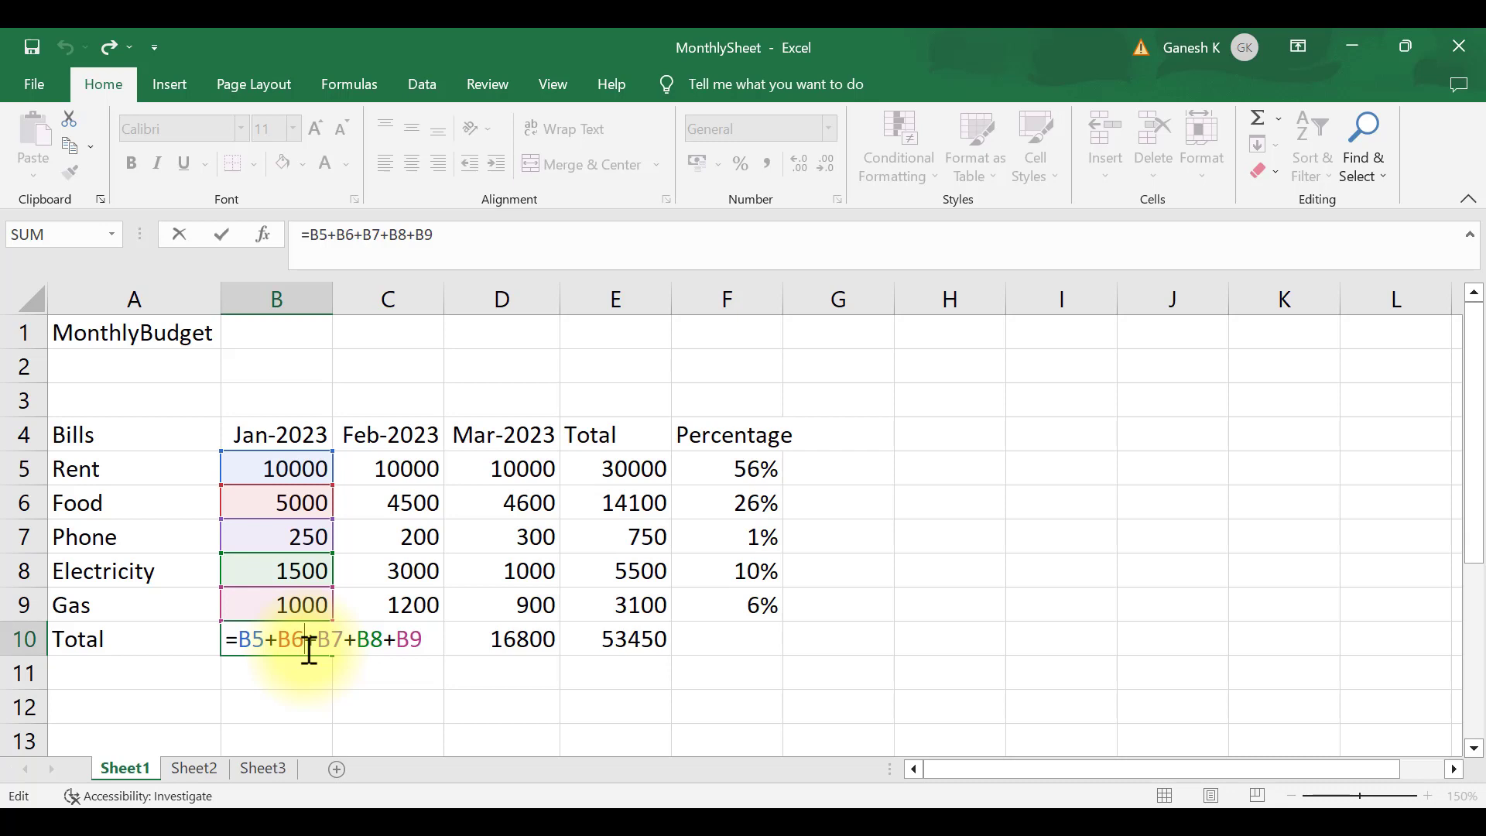
{"action": "left_click", "coordinate": [342, 678]}
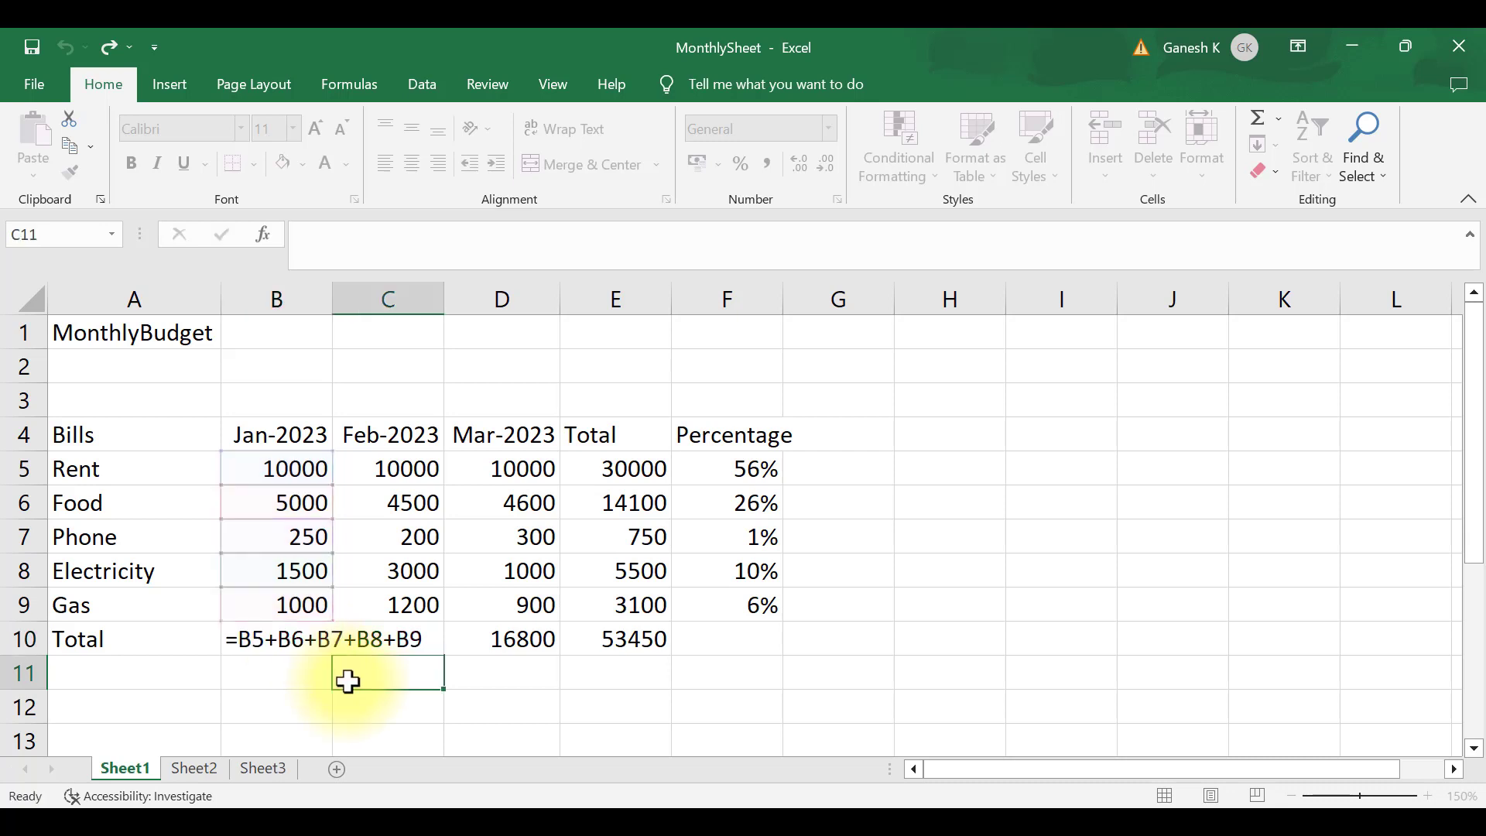
{"action": "left_click", "coordinate": [279, 646]}
{"action": "left_click_drag", "start_coordinate": [333, 622], "coordinate": [461, 657]}
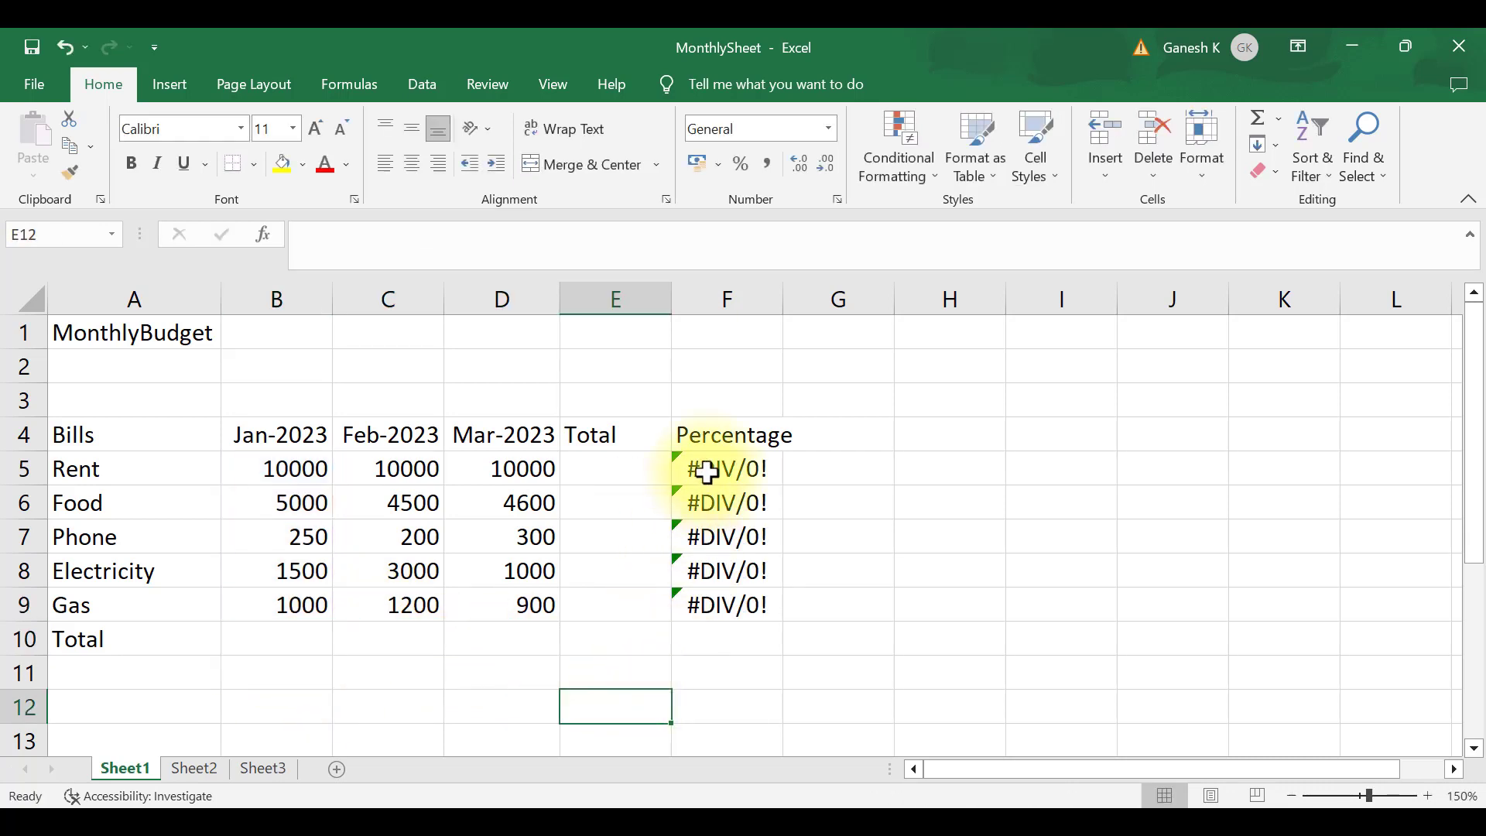
Insert the SUM function from the Math & Trig category into cell B10.
{"action": "left_click", "coordinate": [259, 644]}
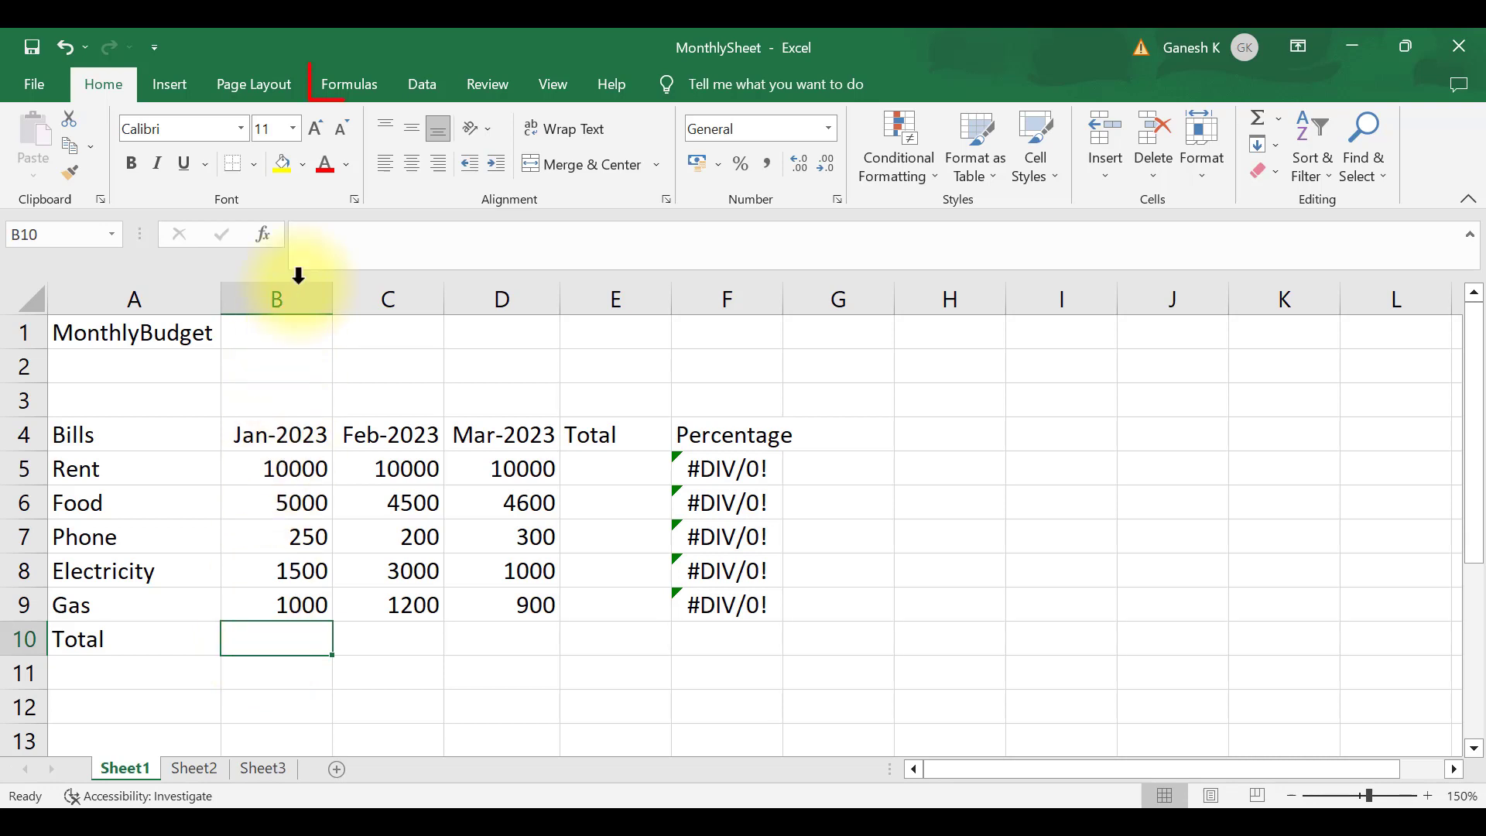
{"action": "left_click", "coordinate": [345, 87]}
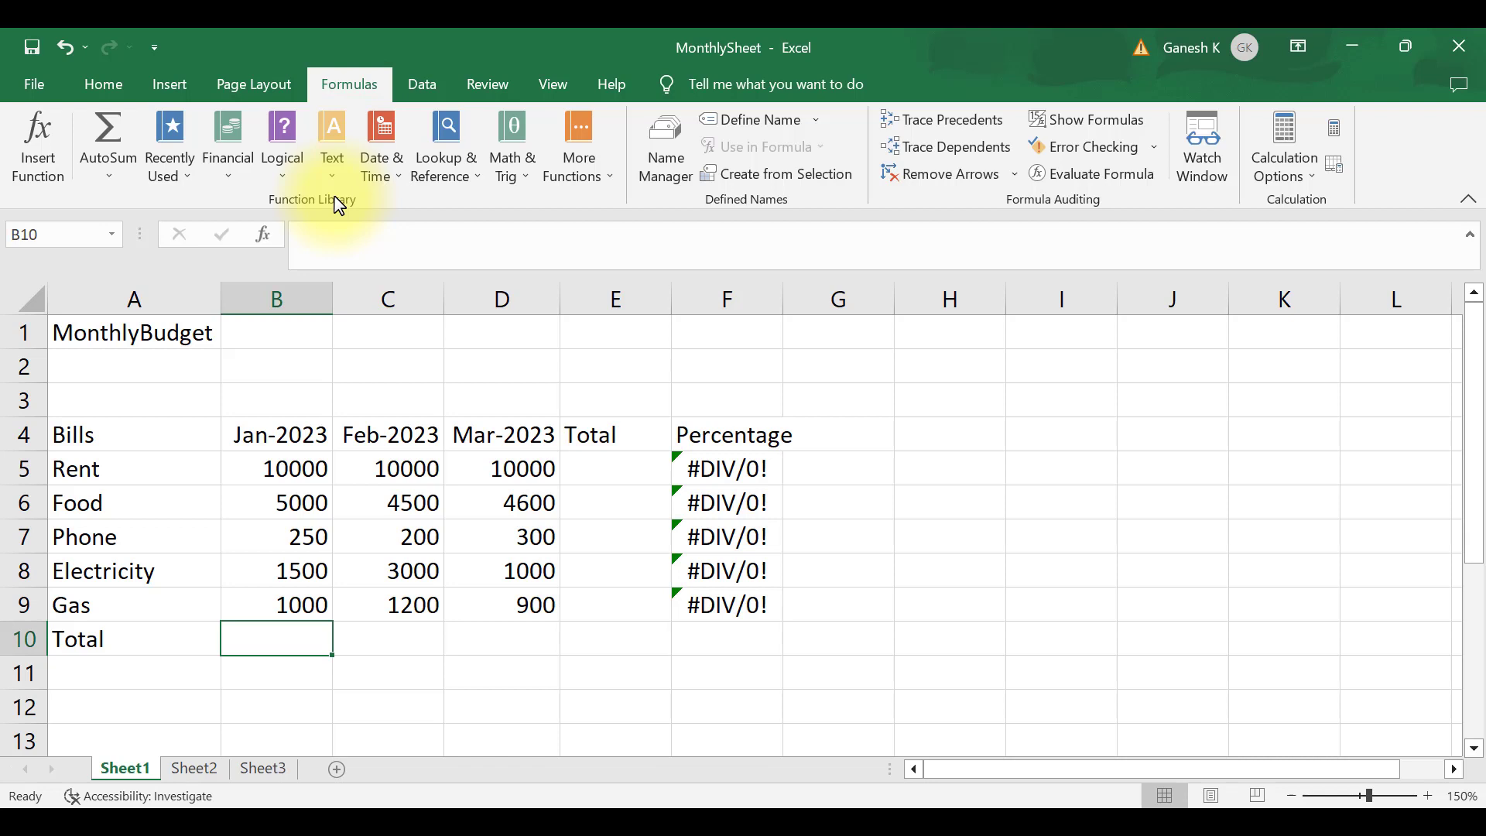
{"action": "left_click", "coordinate": [241, 184]}
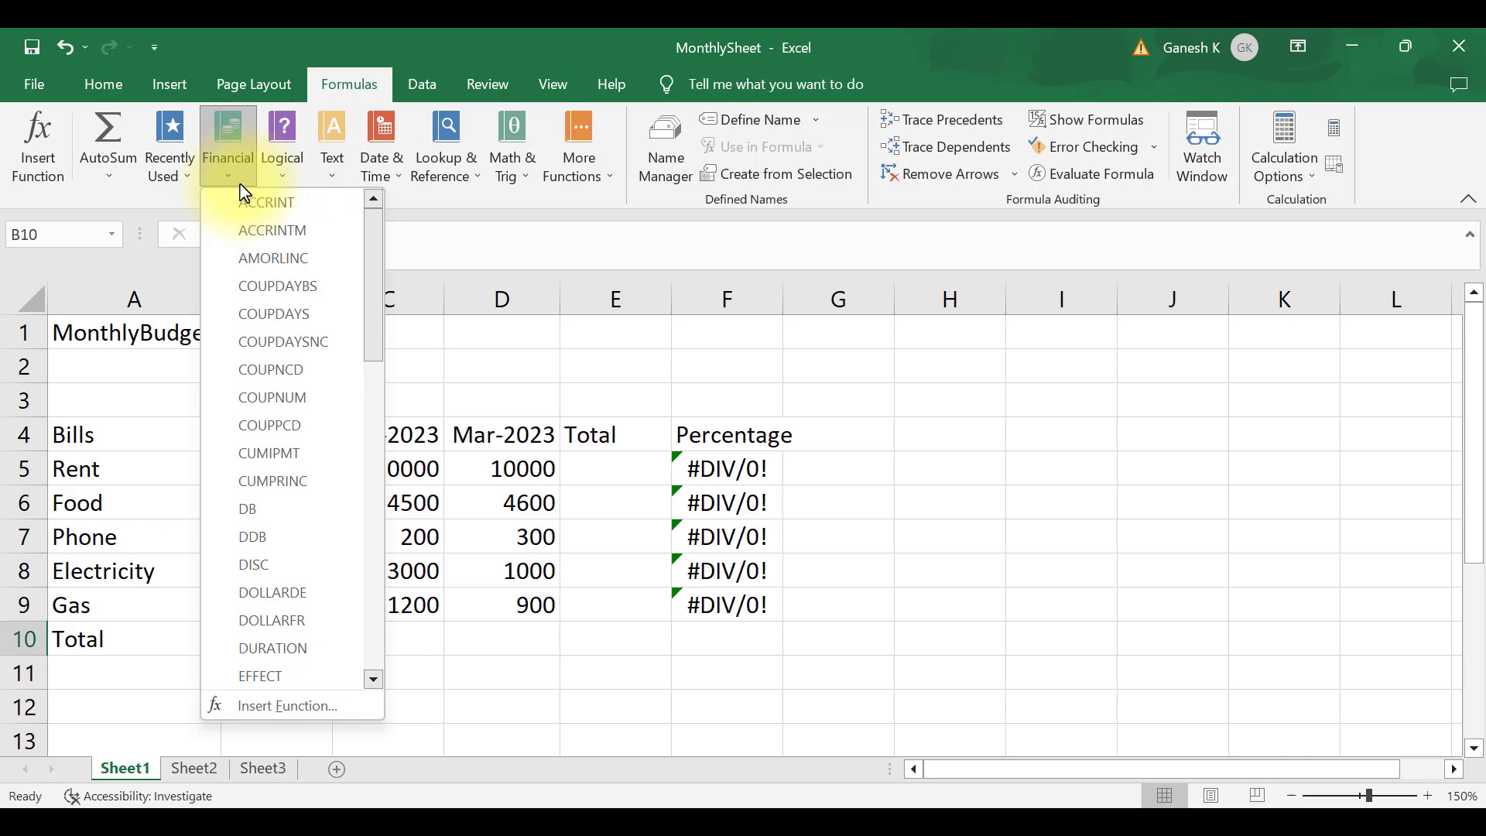
{"action": "left_click", "coordinate": [284, 178]}
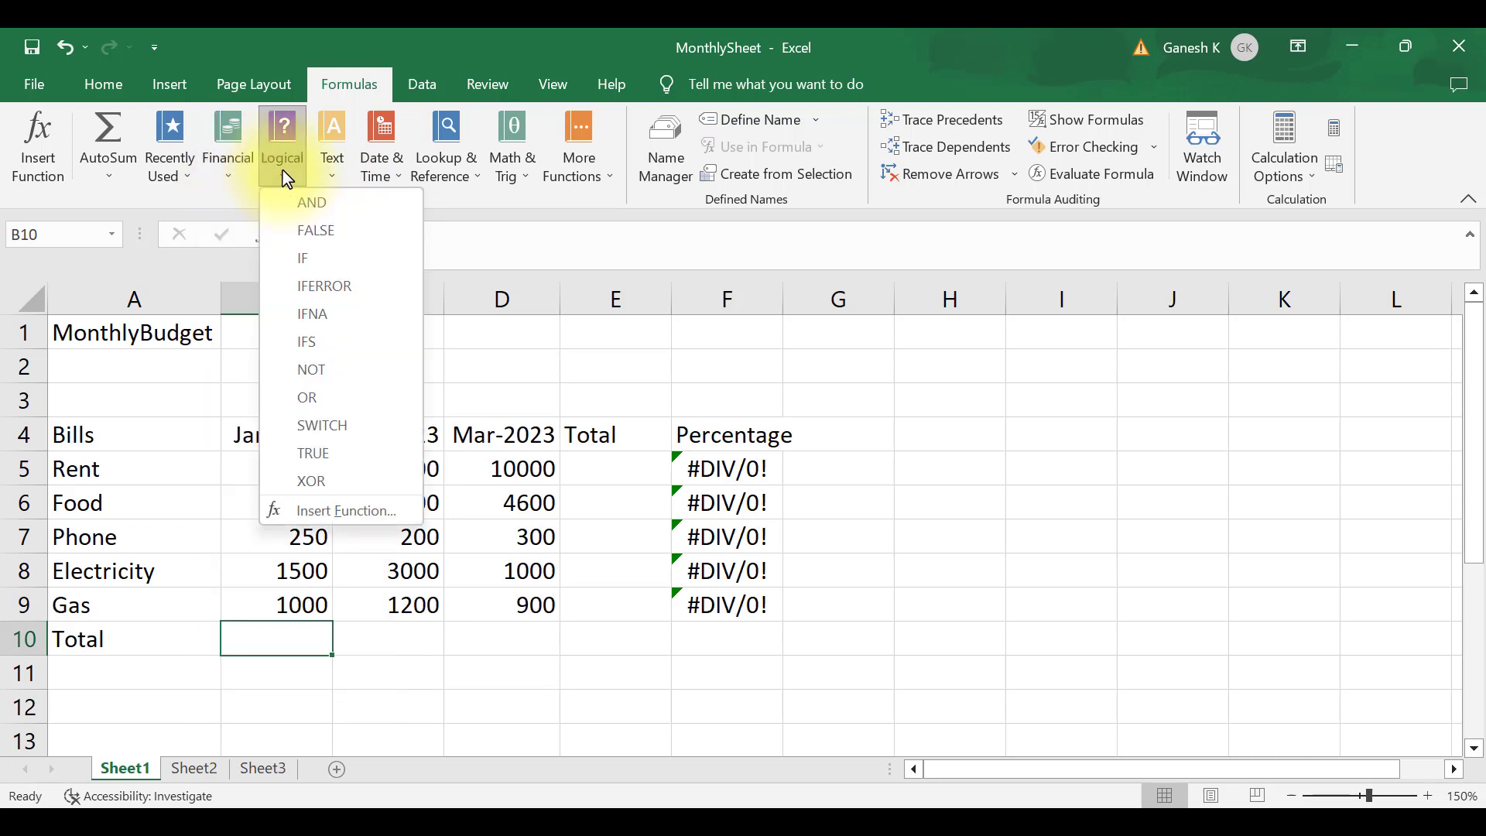
{"action": "left_click", "coordinate": [329, 168]}
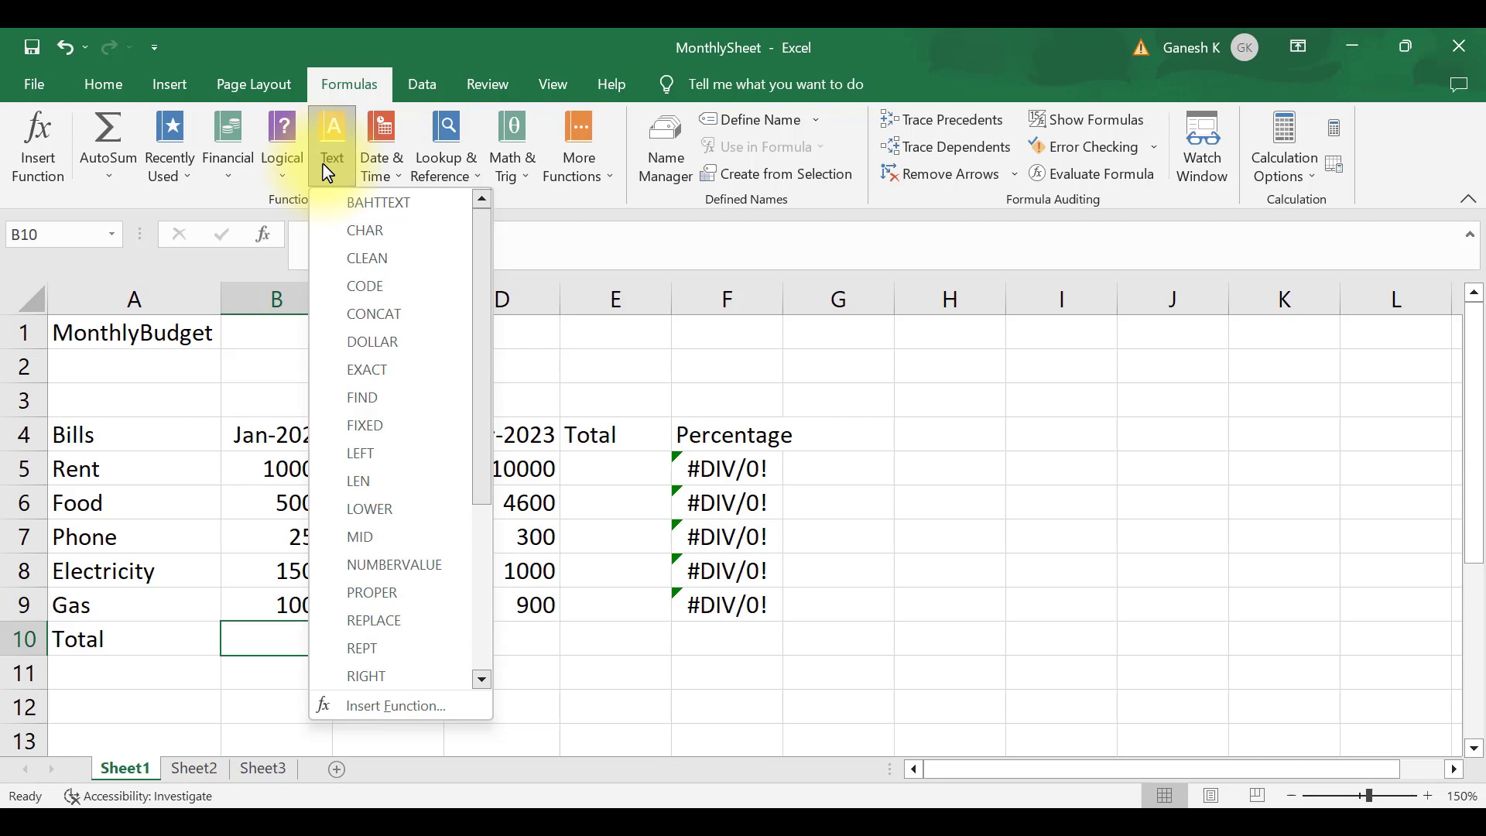
{"action": "left_click", "coordinate": [532, 160]}
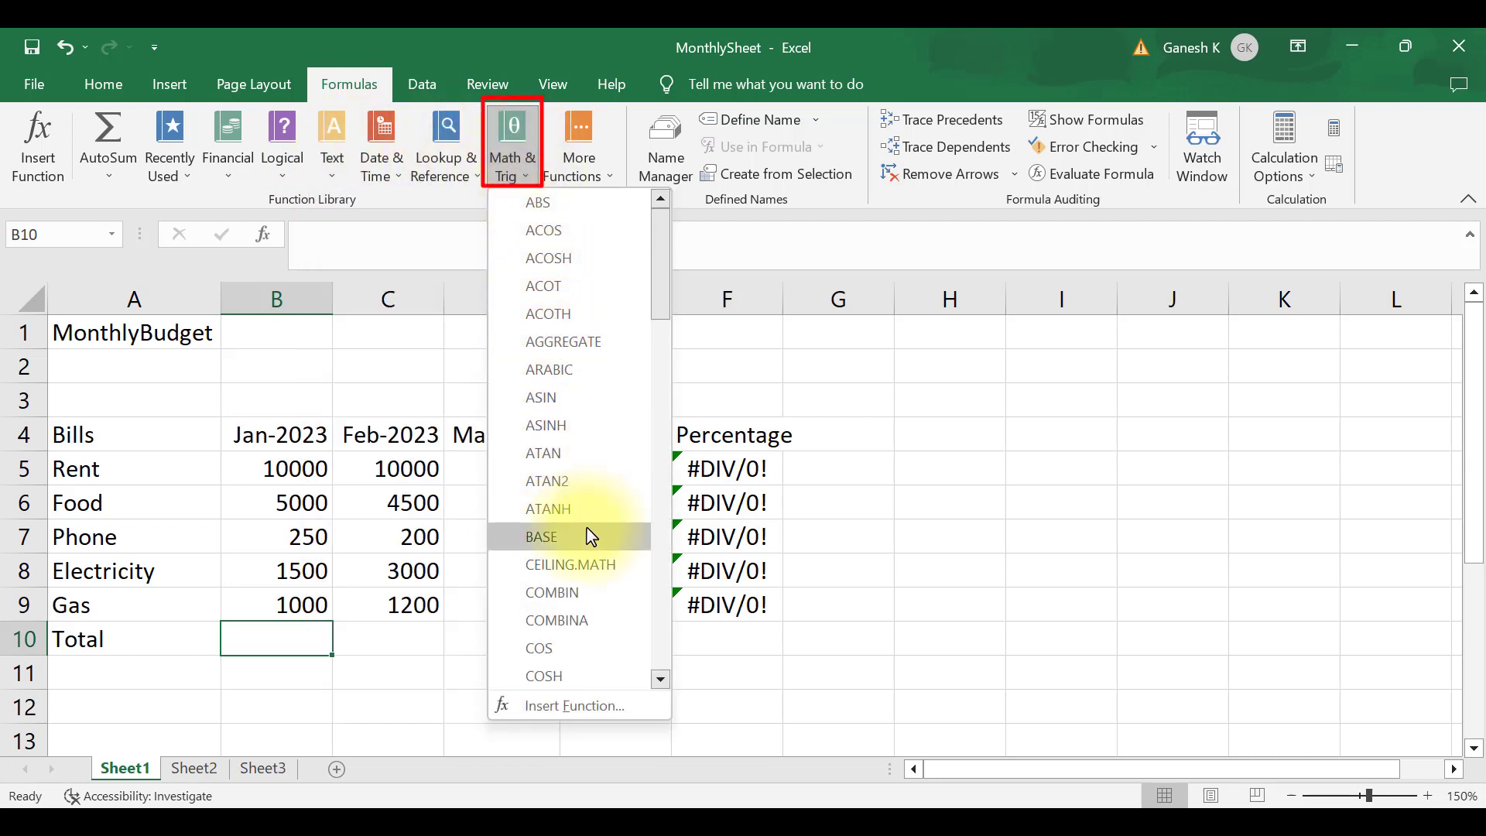
{"action": "scroll", "coordinate": [589, 534], "scroll_direction": "down", "scroll_amount": 4}
{"action": "scroll", "coordinate": [591, 535], "scroll_direction": "down", "scroll_amount": 11}
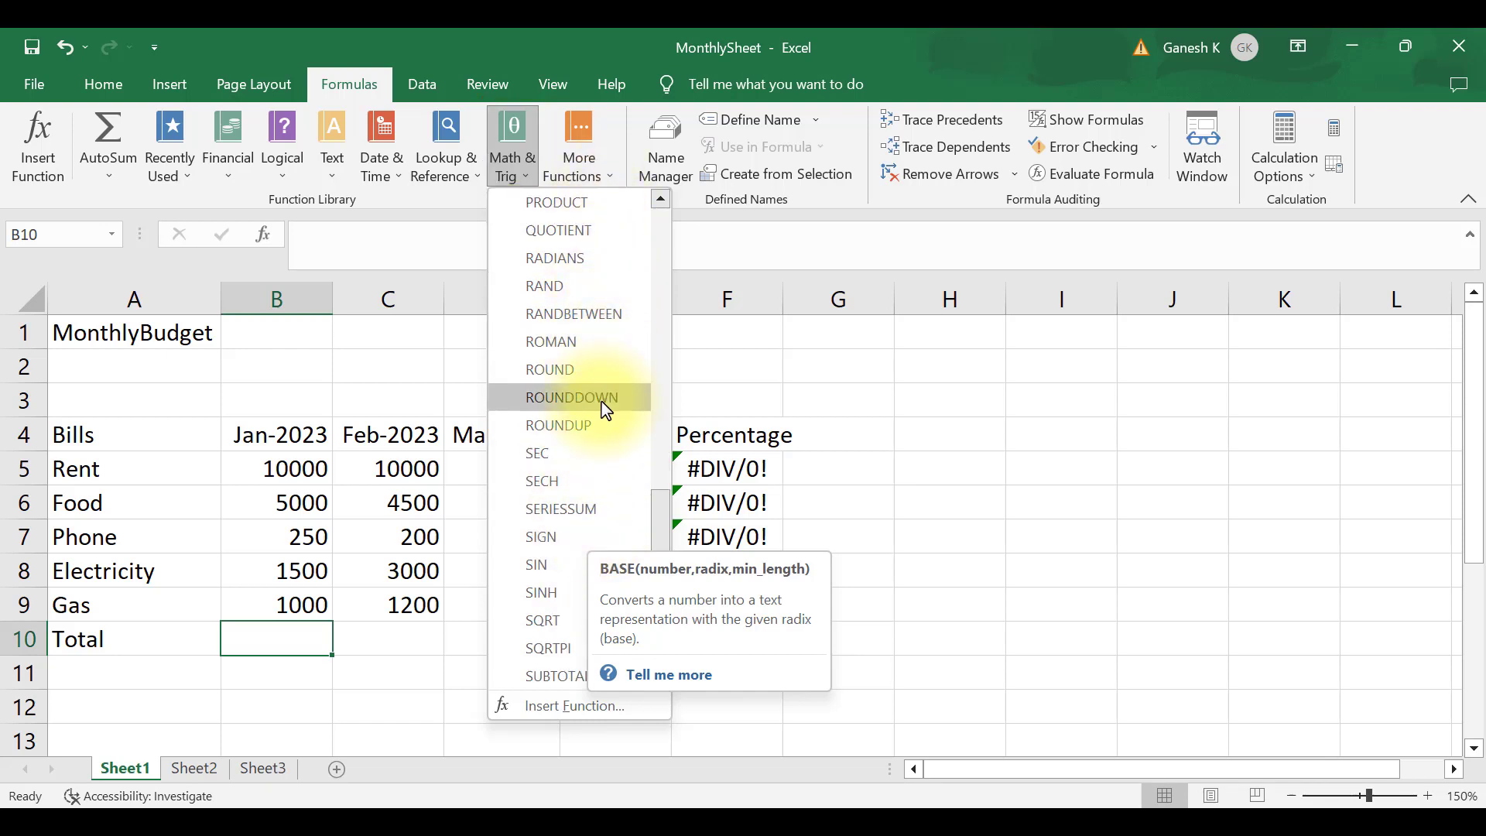
{"action": "scroll", "coordinate": [577, 534], "scroll_direction": "down", "scroll_amount": 1}
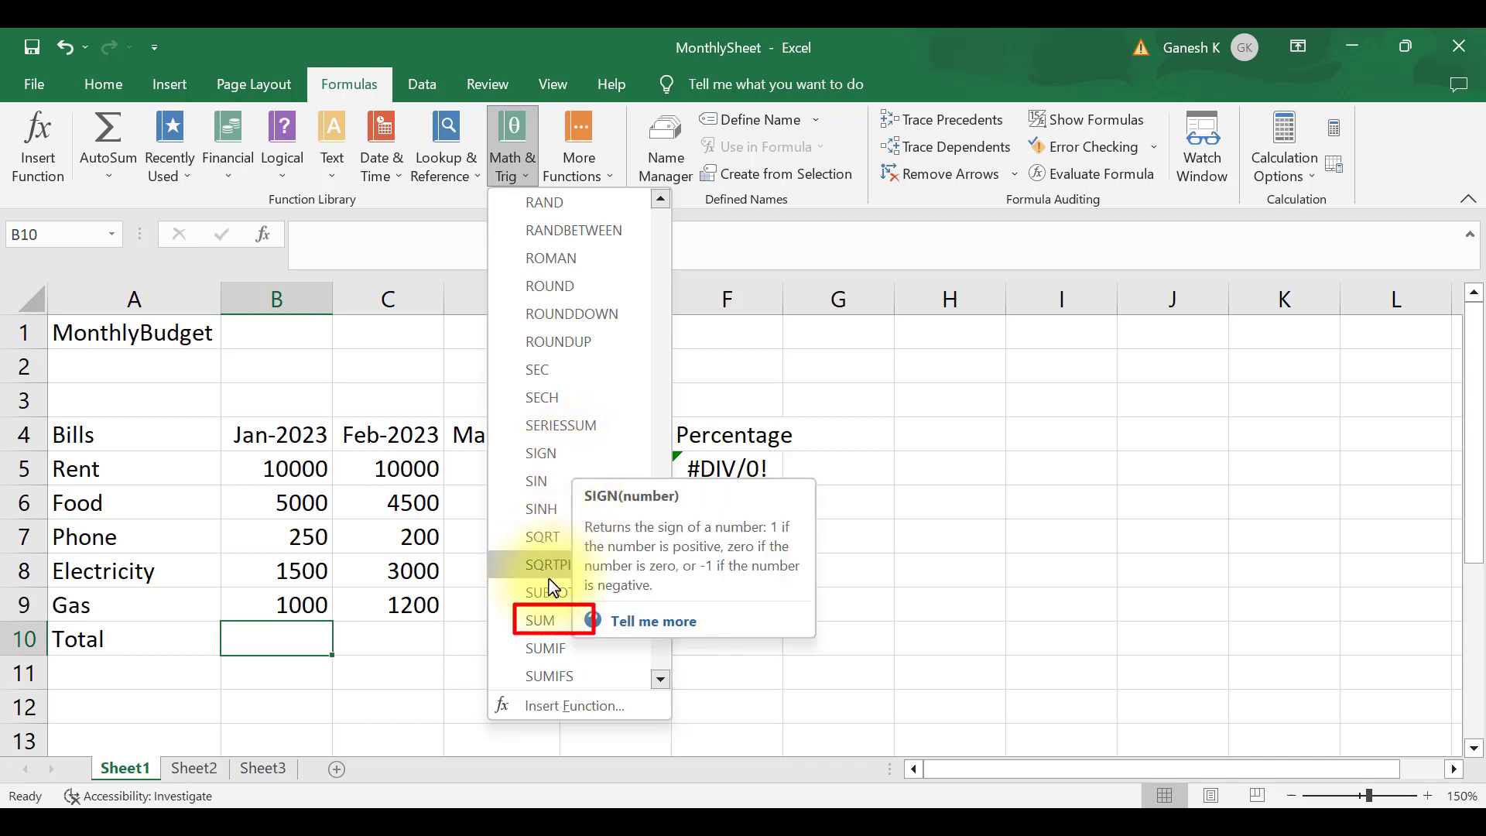
{"action": "left_click", "coordinate": [560, 634]}
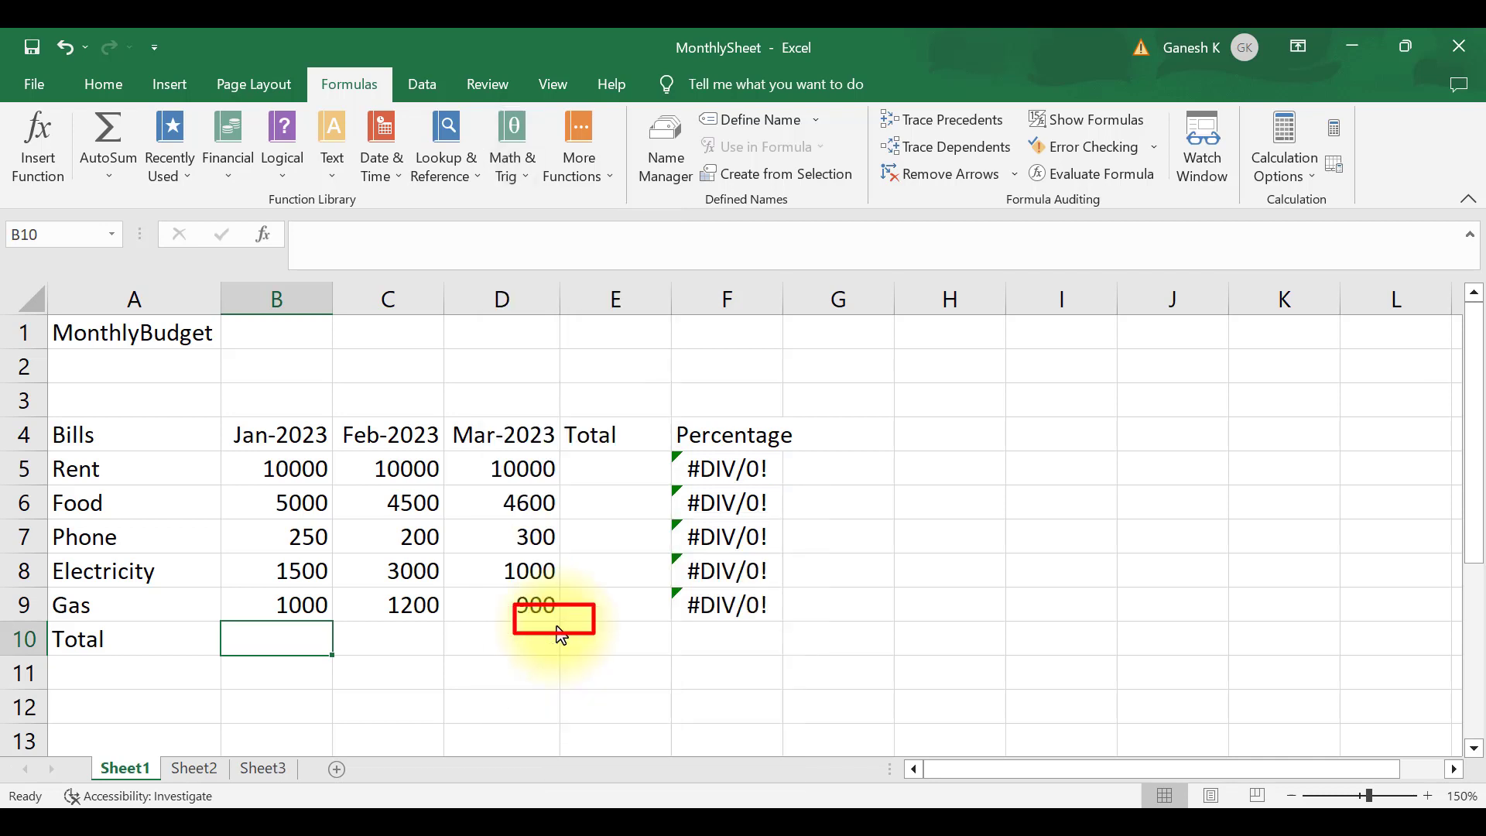
Replace the SUM argument by selecting the range B5:B9 and confirm the January total.
{"action": "left_click_drag", "start_coordinate": [456, 383], "coordinate": [1034, 292]}
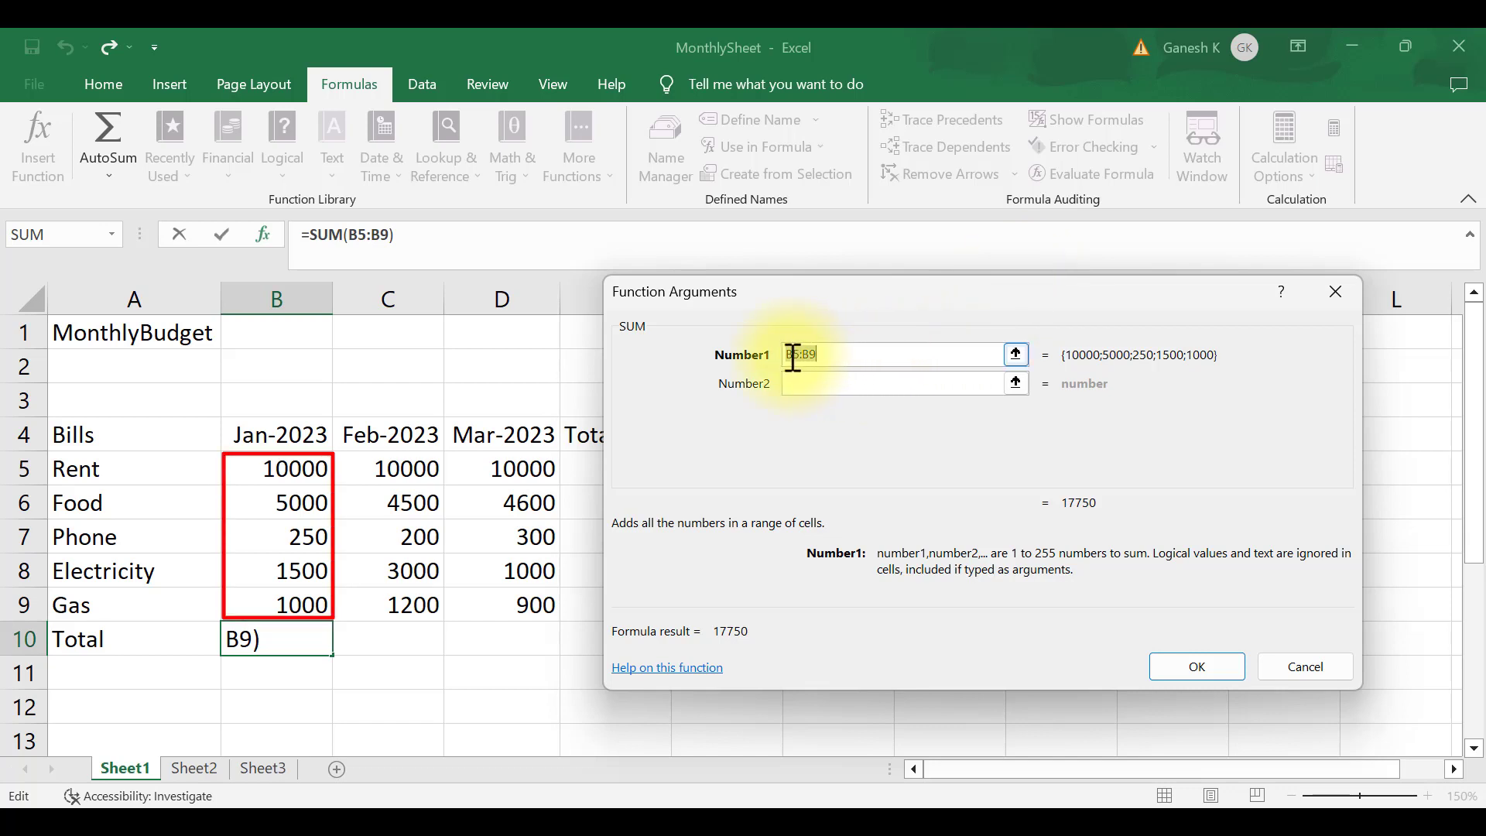
{"action": "left_click_drag", "start_coordinate": [794, 358], "coordinate": [823, 359]}
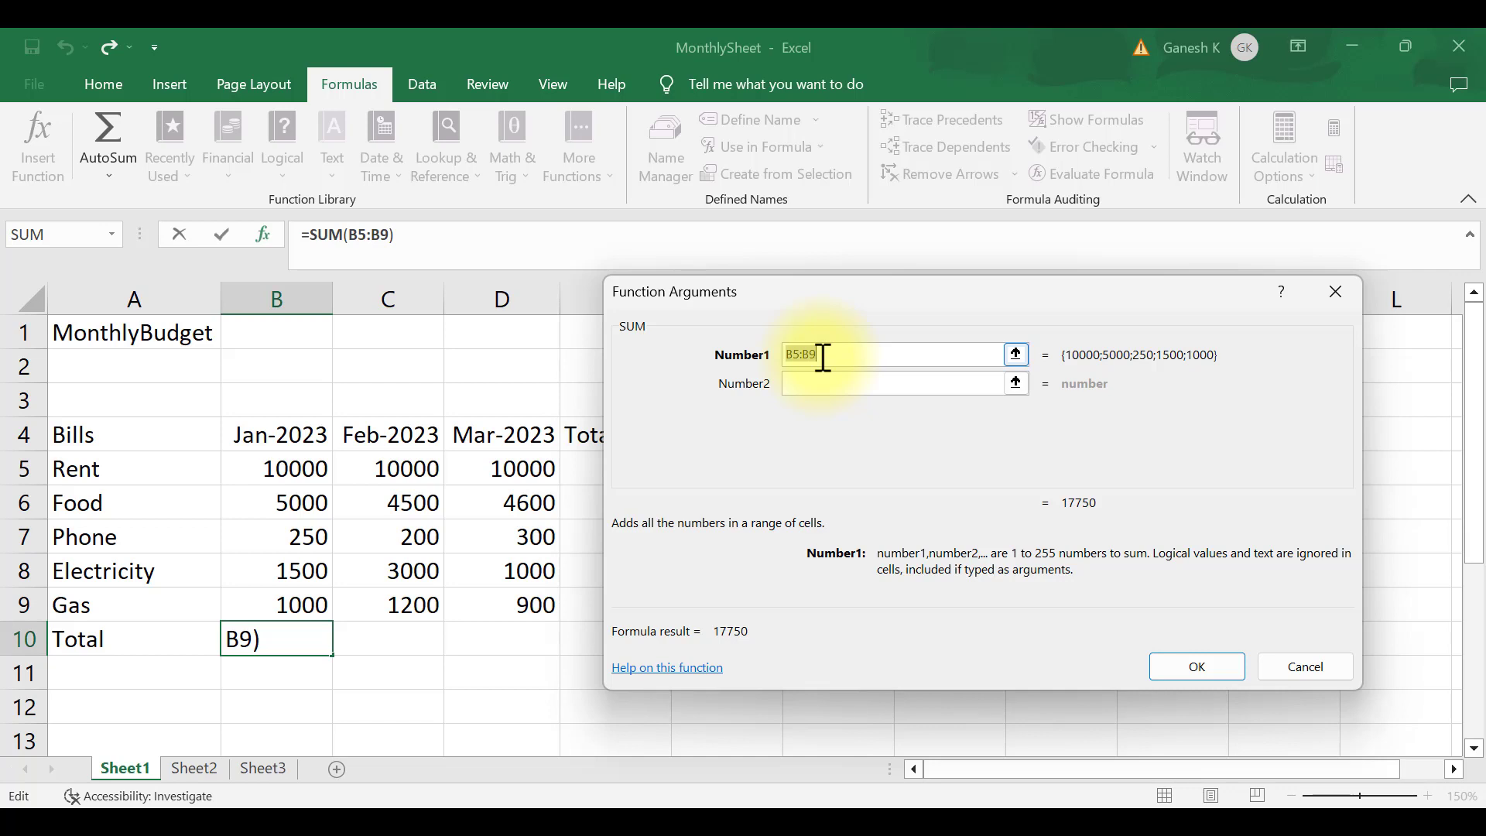
{"action": "key", "text": "BackSpace"}
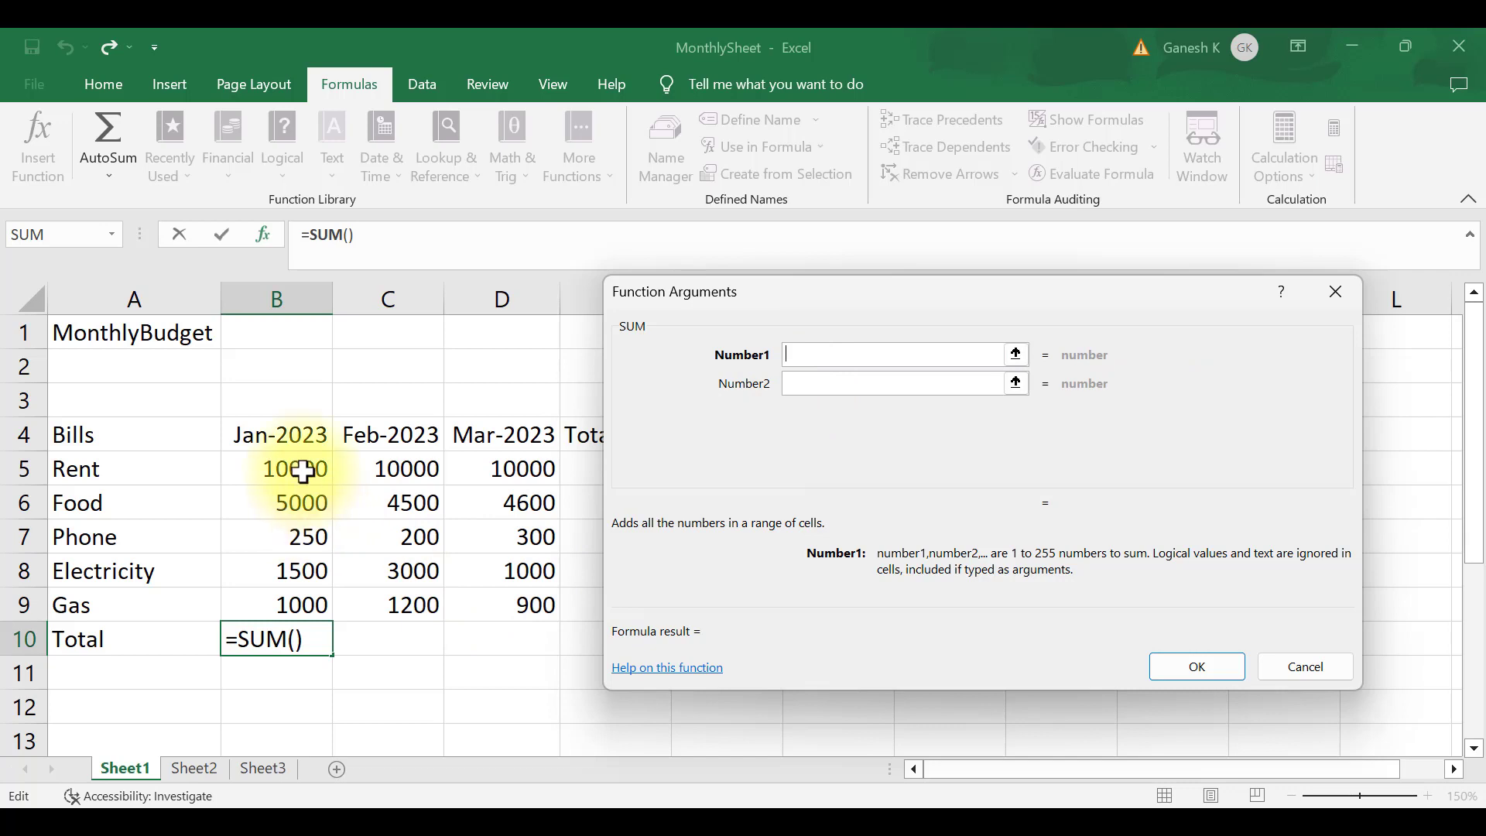
{"action": "left_click_drag", "start_coordinate": [304, 469], "coordinate": [312, 604]}
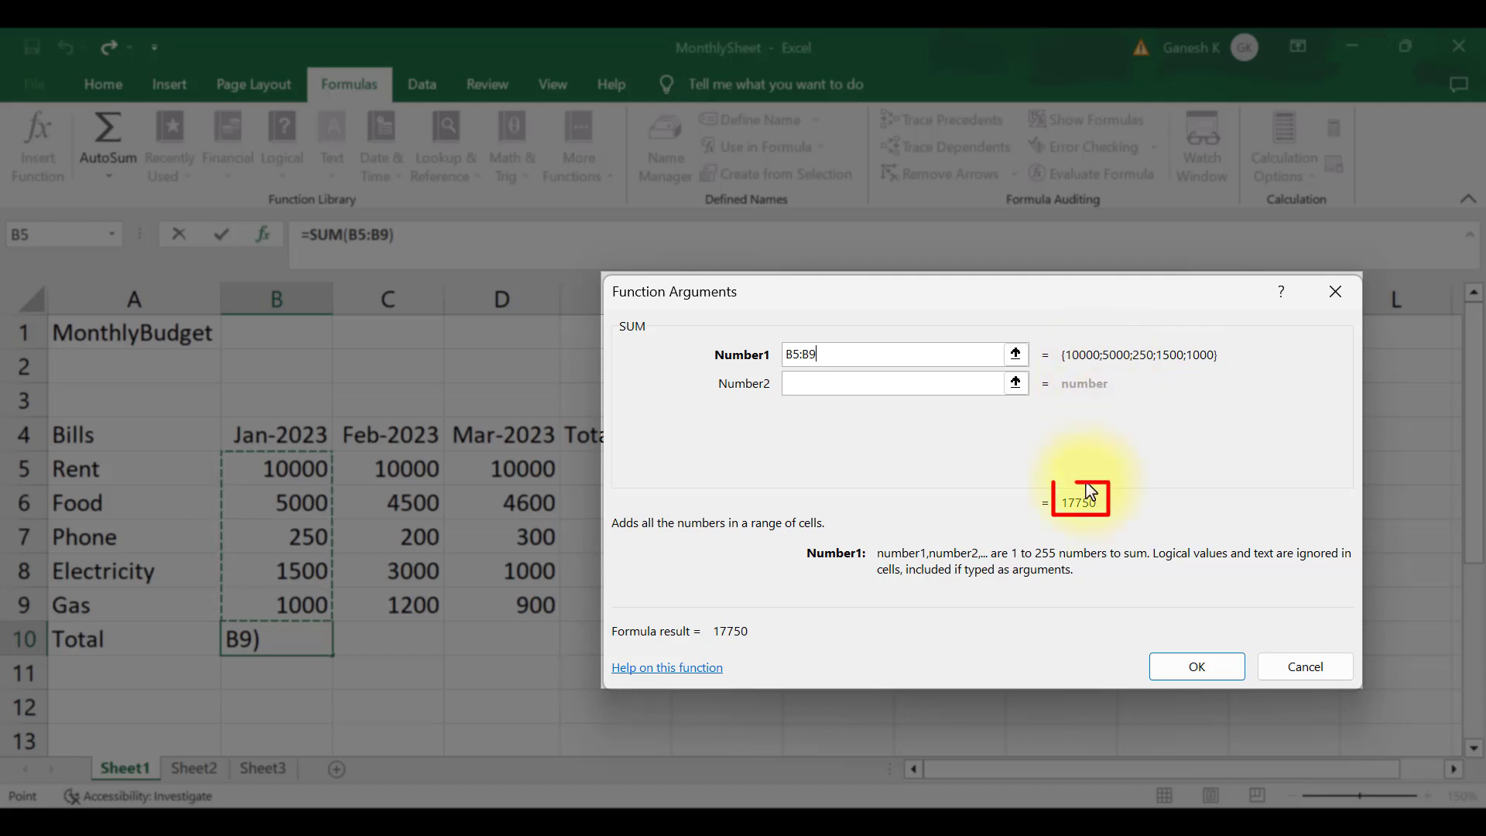
{"action": "left_click", "coordinate": [1209, 670]}
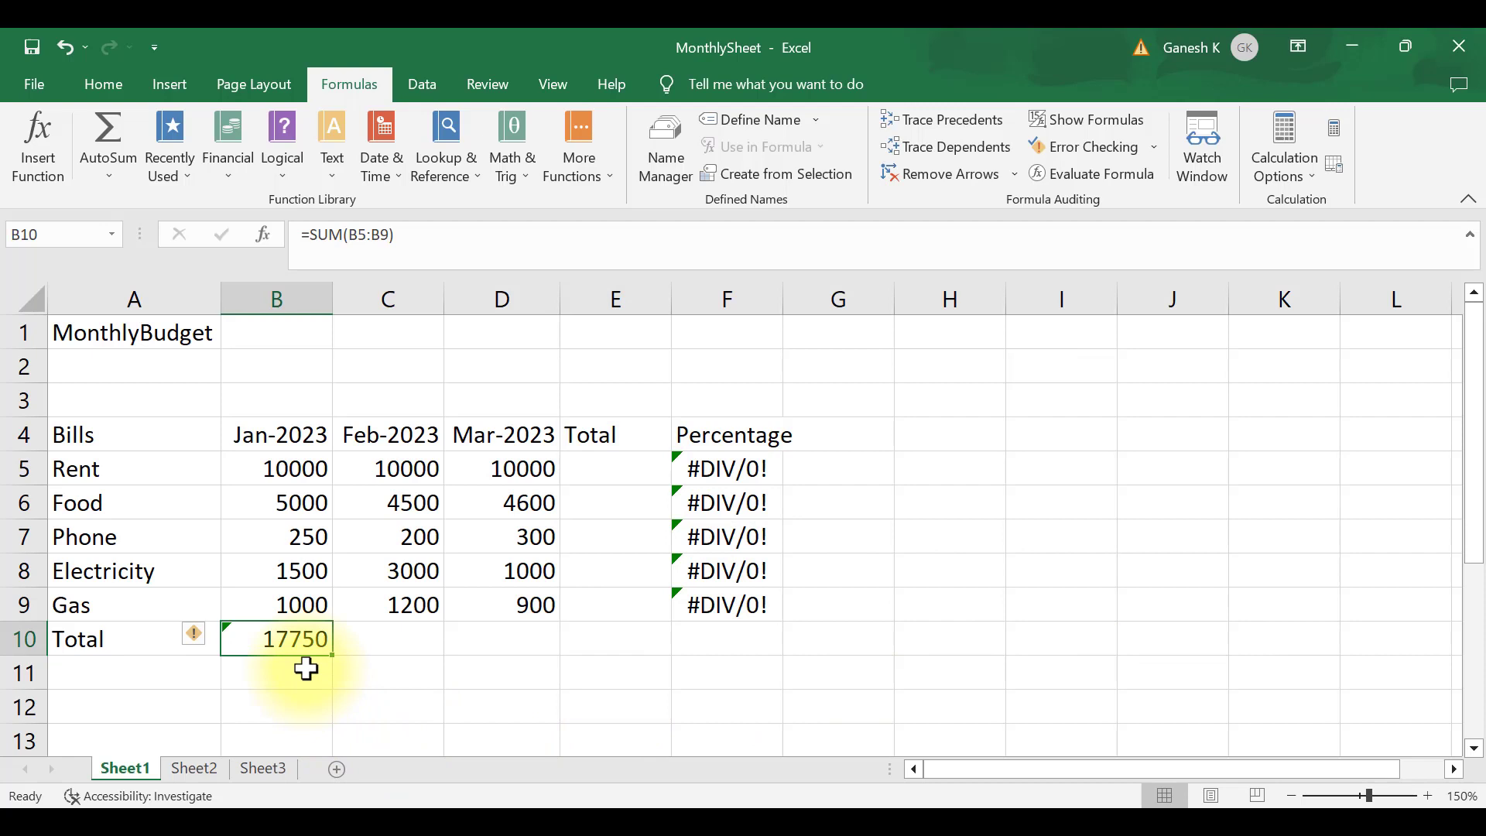
Search the function list for "sum" and insert the SUM function into cell C10.
{"action": "left_click", "coordinate": [370, 635]}
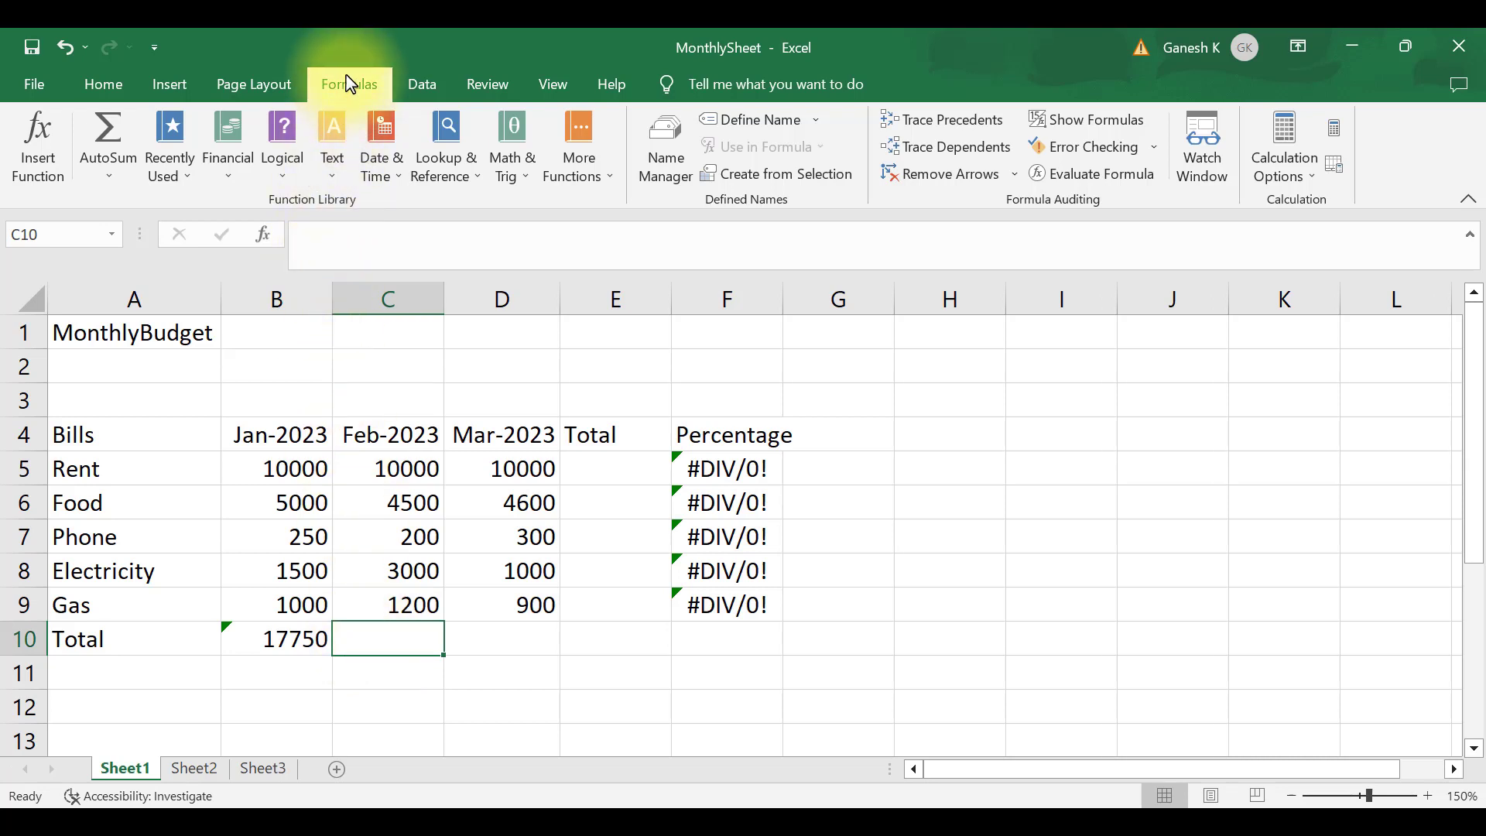
{"action": "left_click", "coordinate": [54, 164]}
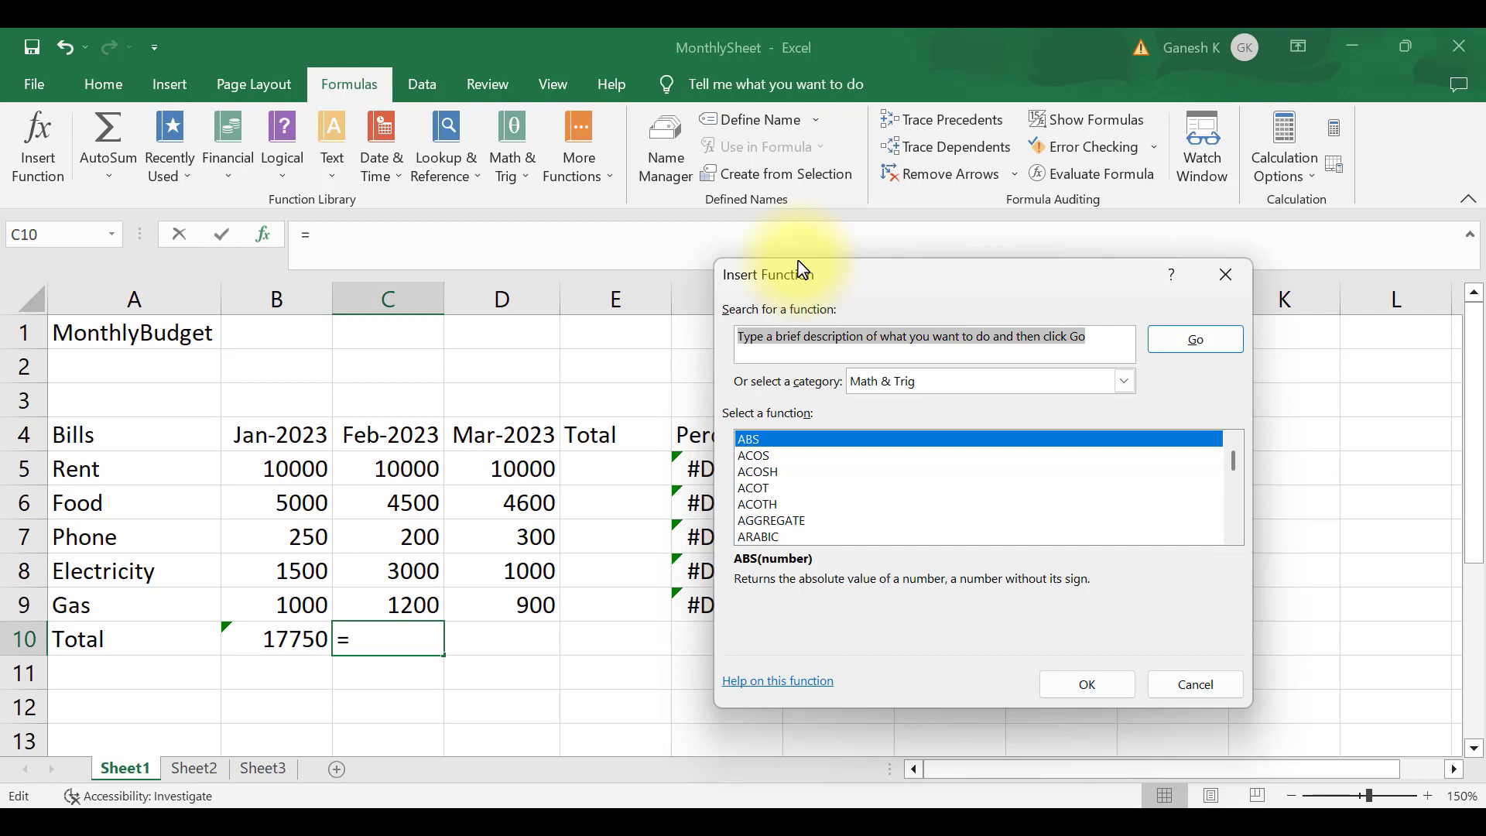
{"action": "left_click_drag", "start_coordinate": [808, 272], "coordinate": [694, 258]}
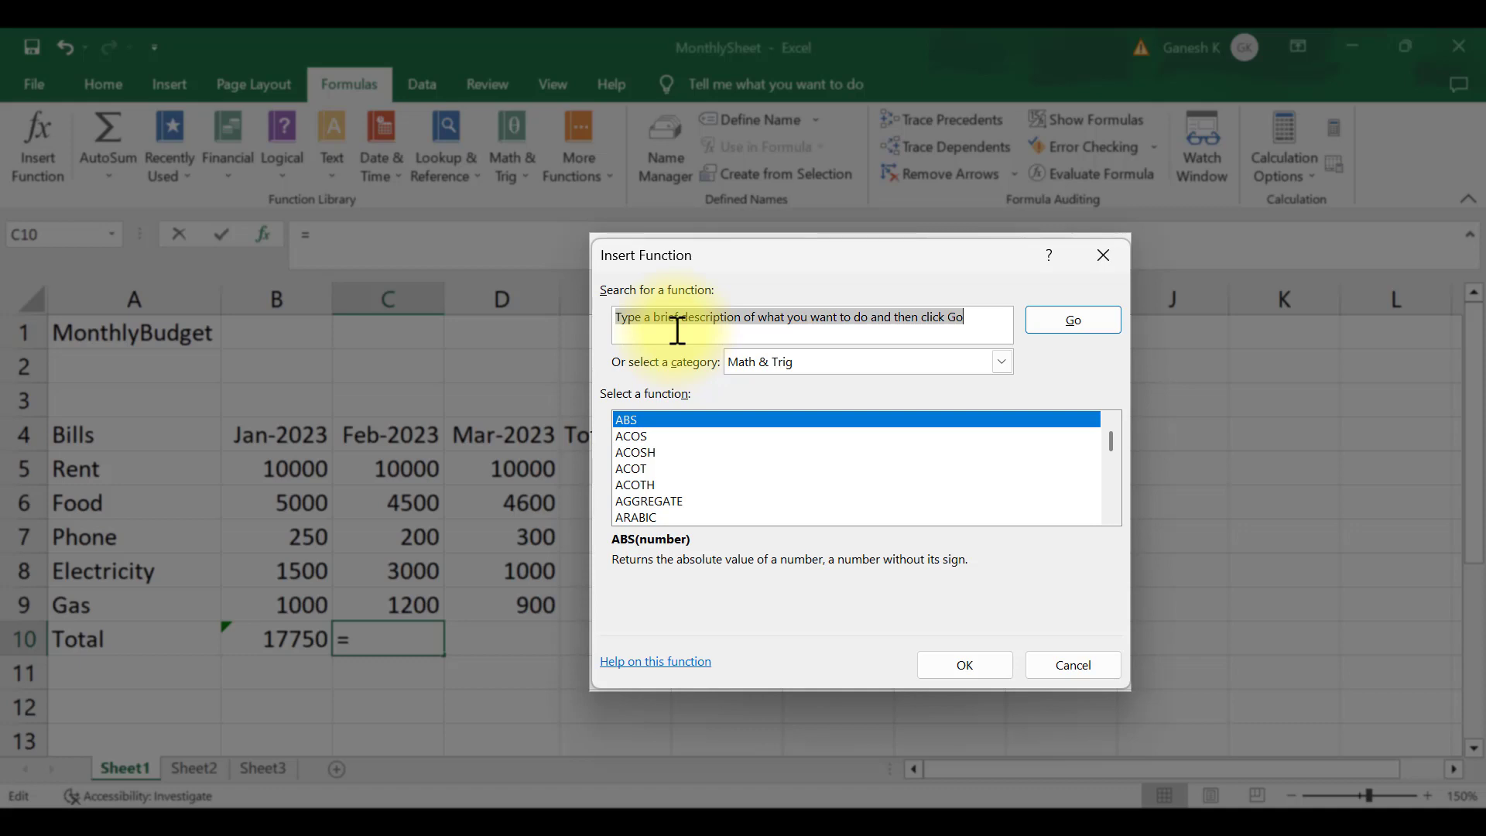
{"action": "type", "text": "sum"}
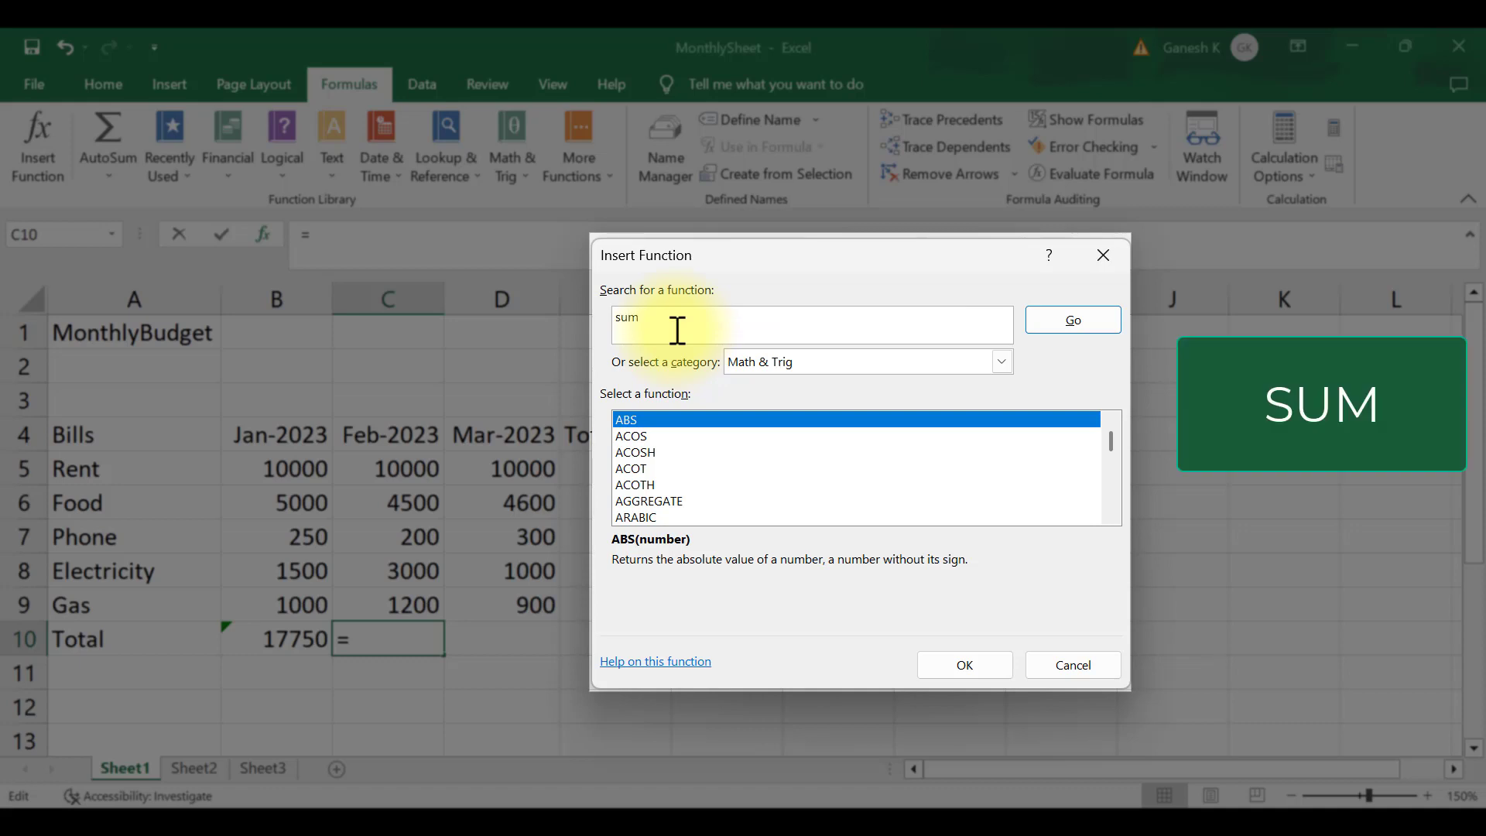
{"action": "left_click", "coordinate": [1043, 335]}
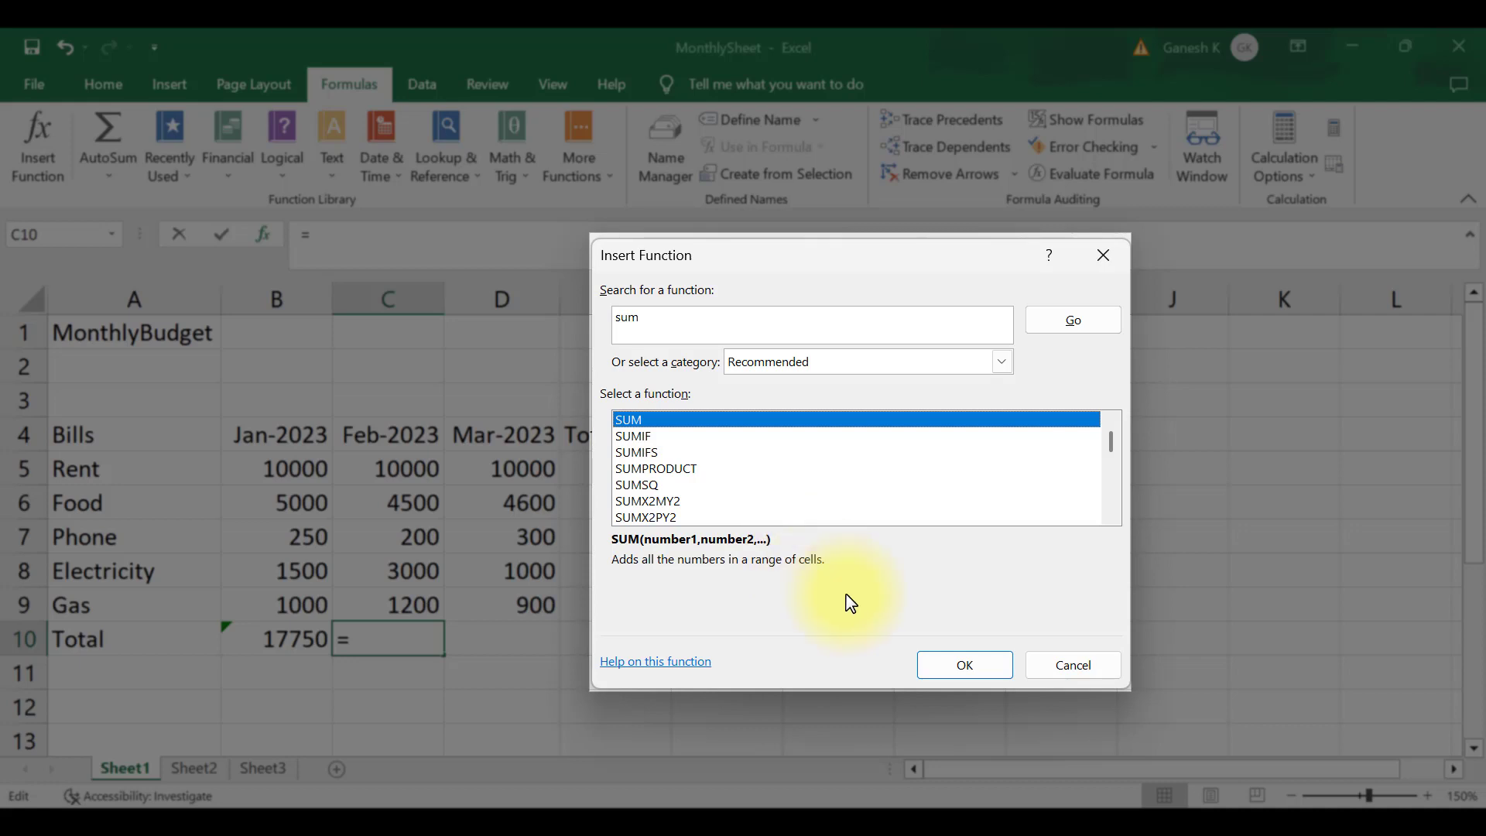
{"action": "left_click", "coordinate": [959, 664]}
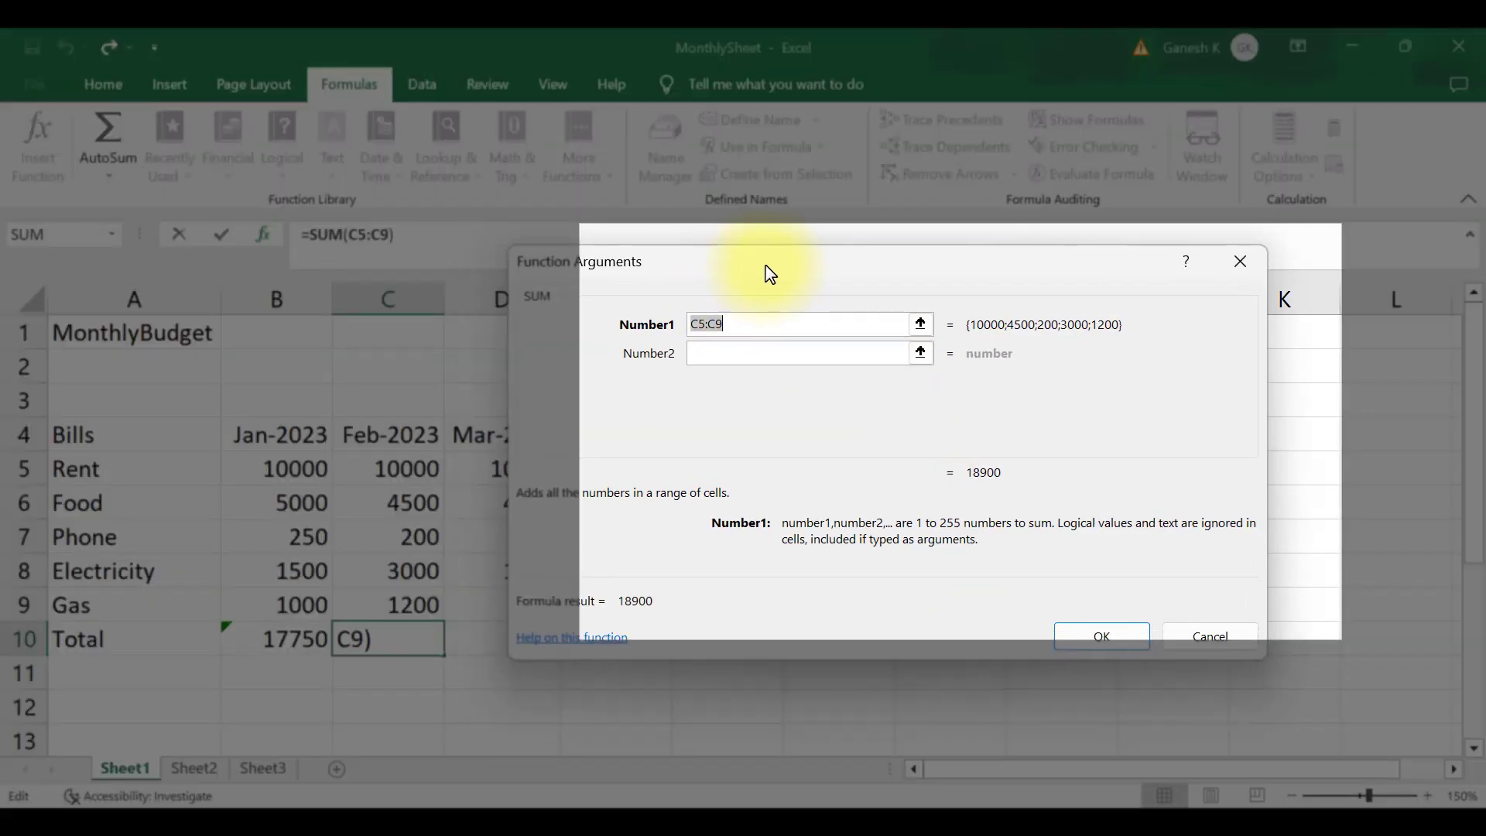
Accept C5:C9 as the SUM range for the February total.
{"action": "left_click_drag", "start_coordinate": [770, 275], "coordinate": [837, 252]}
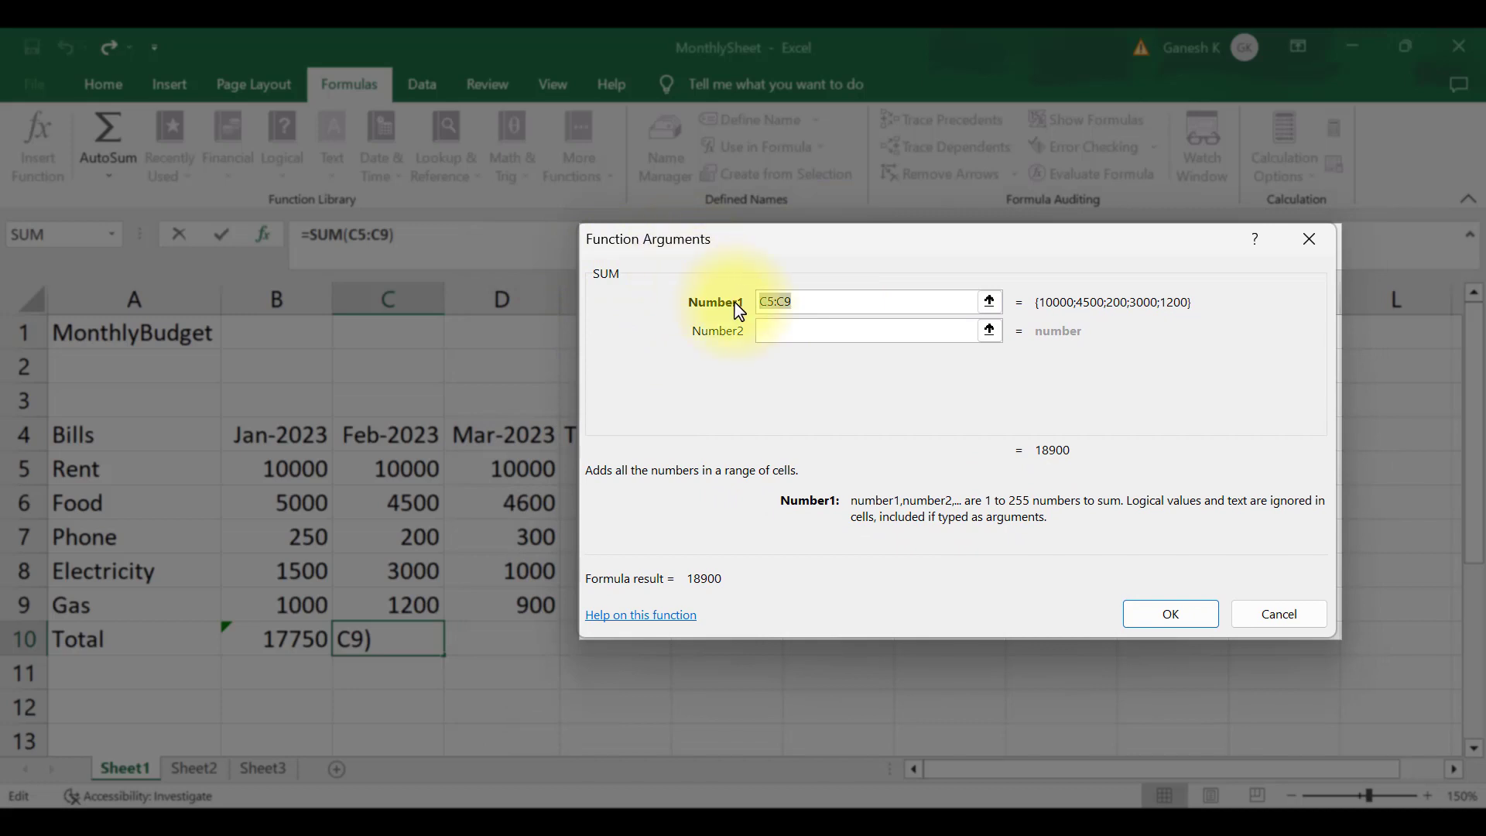
{"action": "left_click", "coordinate": [795, 304]}
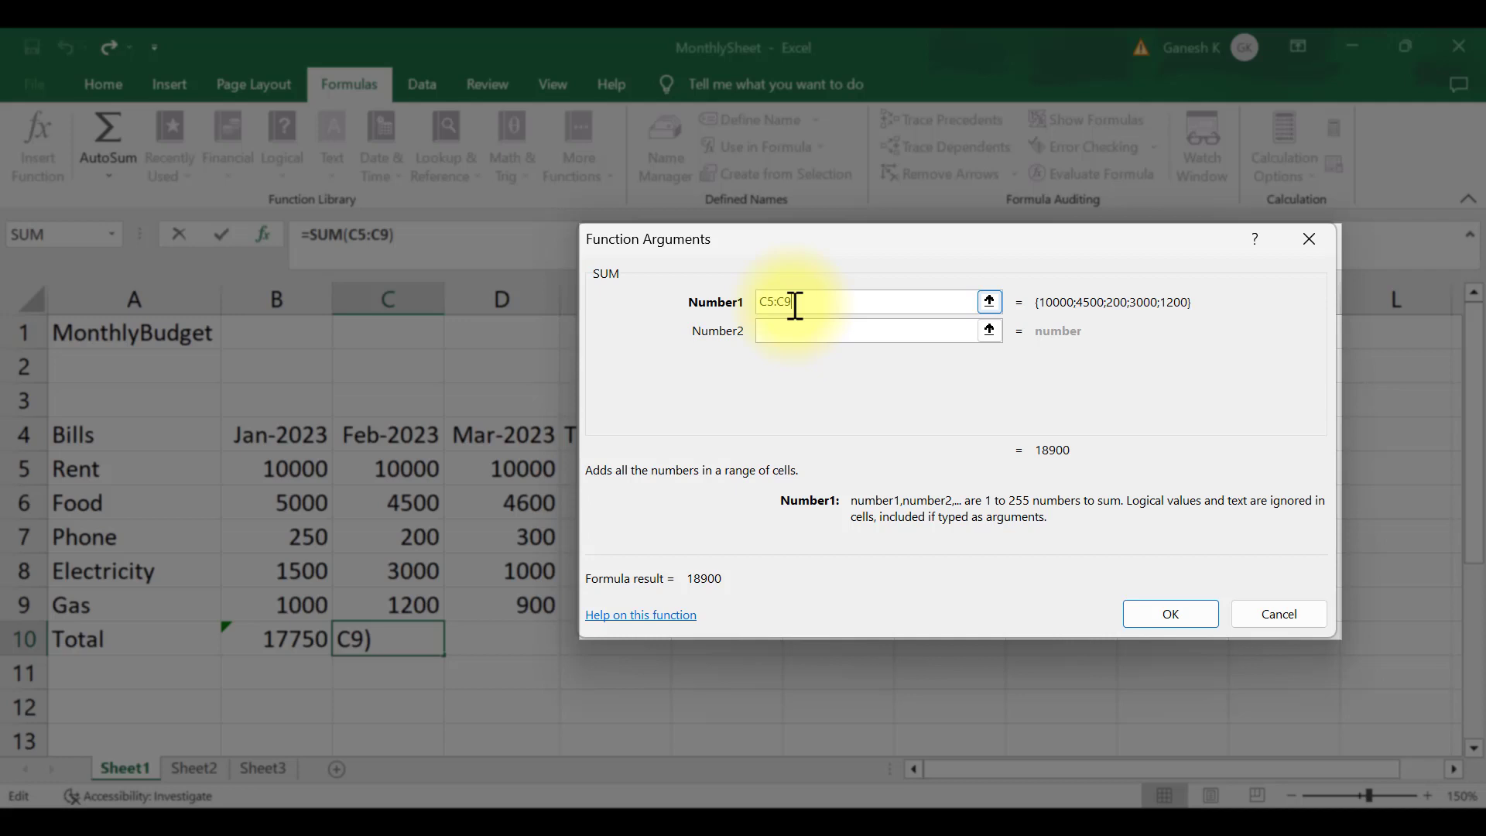
{"action": "left_click", "coordinate": [1195, 620]}
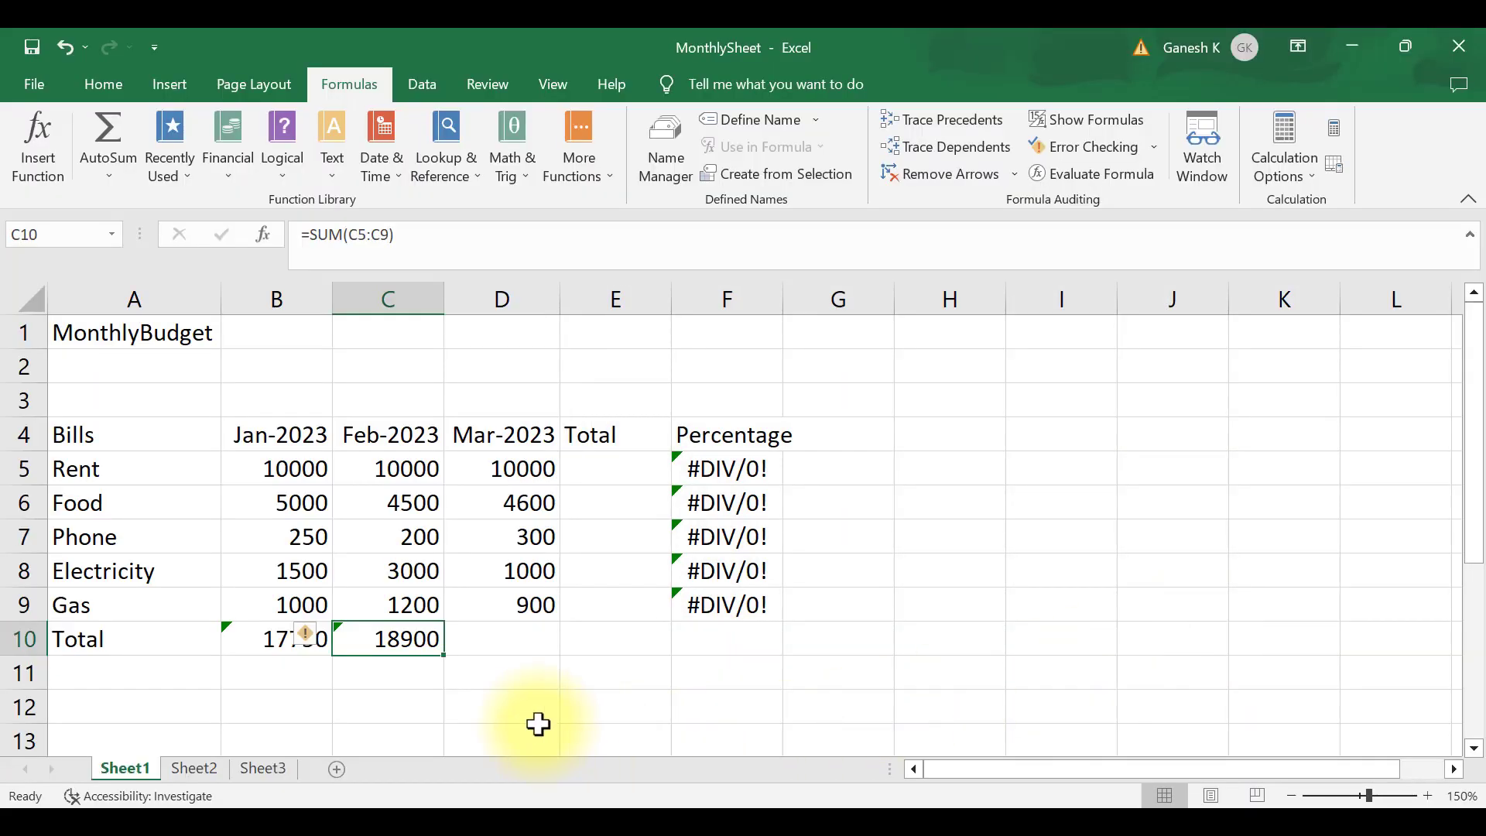
Enter a SUM formula in cell D10 that lists D5, D6, D7, D8 and D9 as separate comma-separated arguments.
{"action": "left_click", "coordinate": [497, 645]}
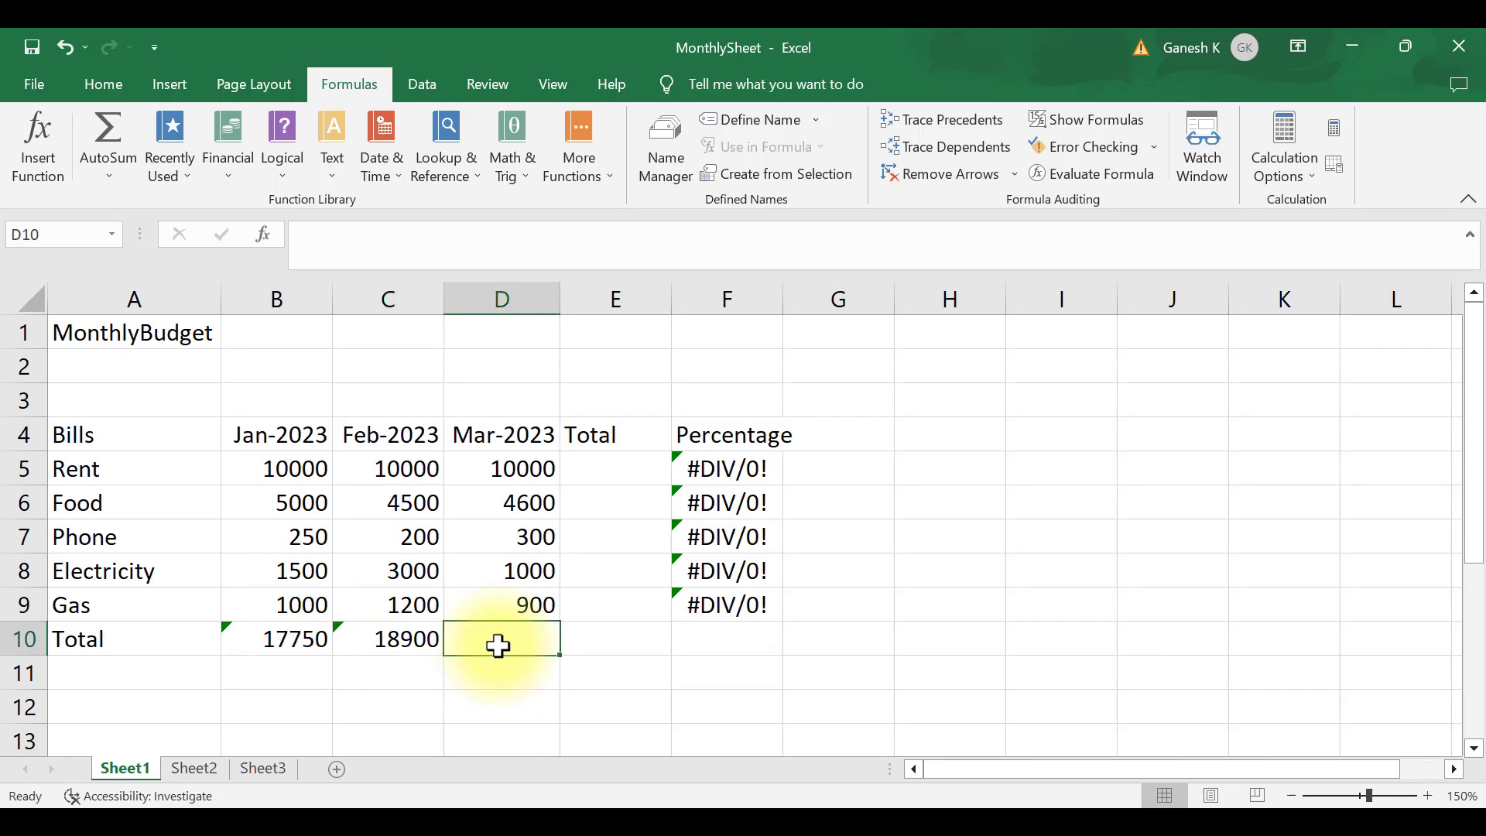
{"action": "type", "text": "="}
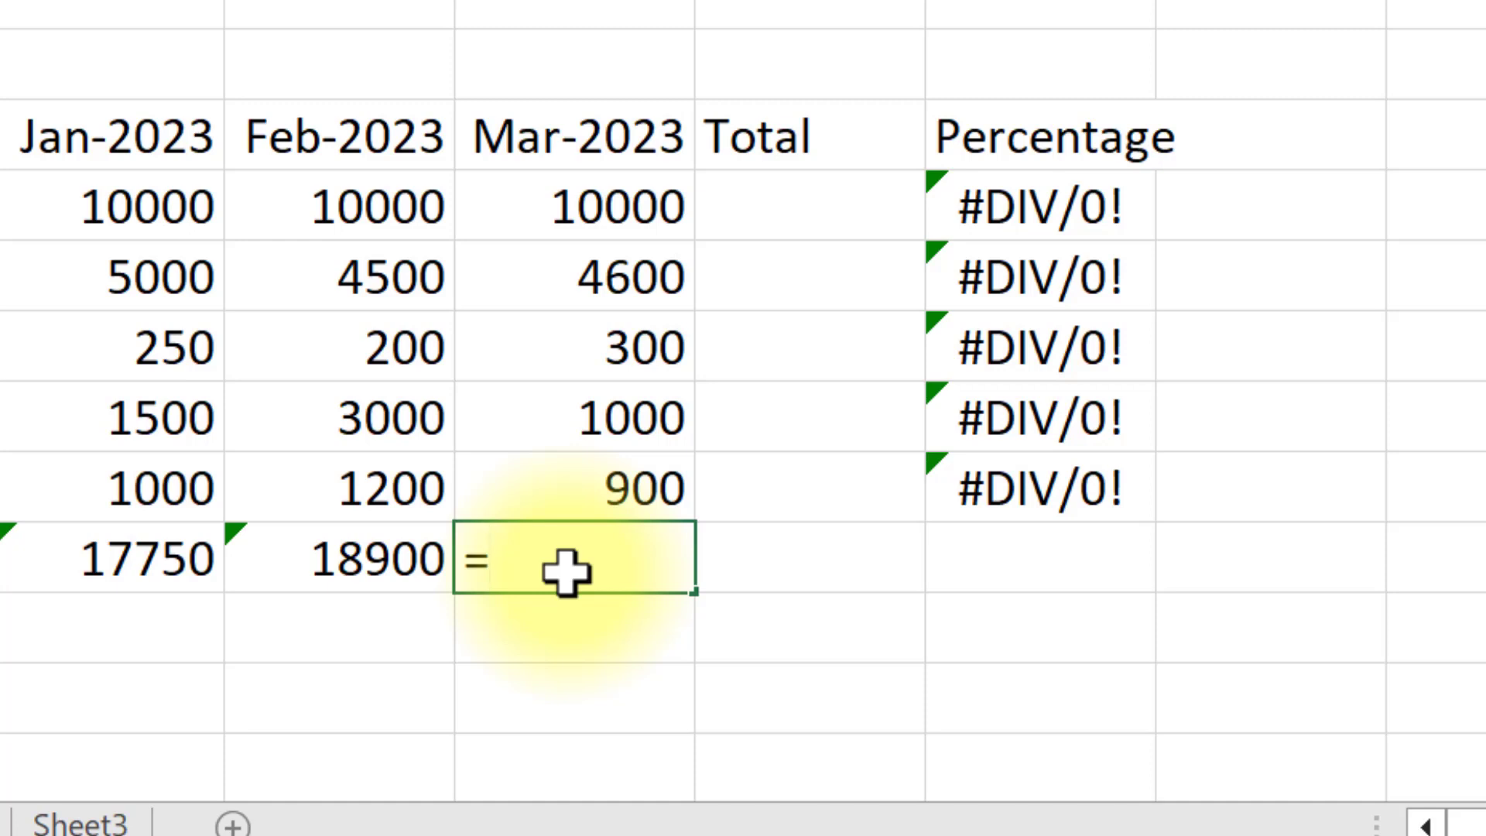
{"action": "type", "text": "sum"}
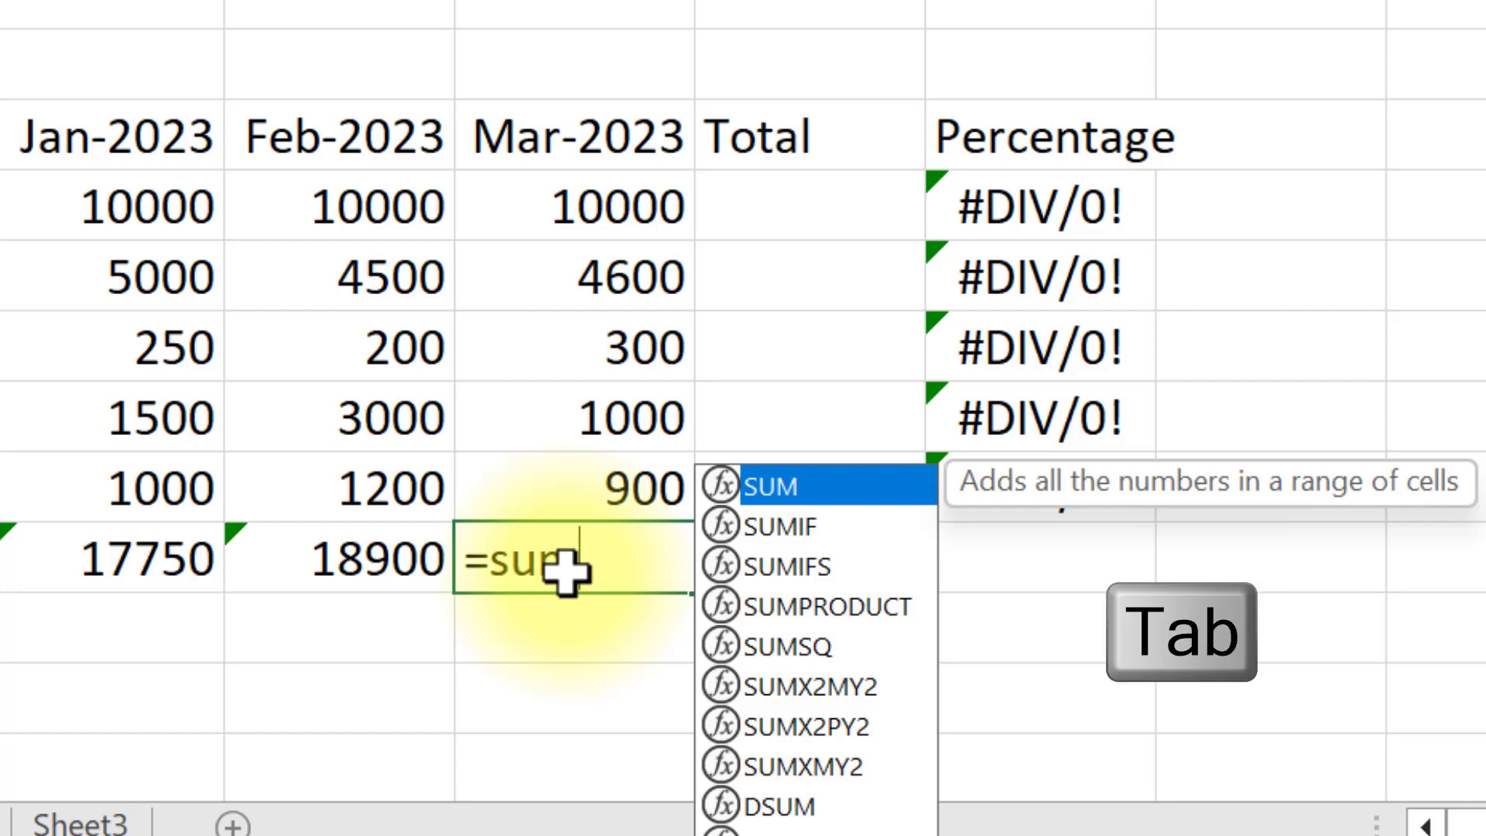
{"action": "key", "text": "Tab"}
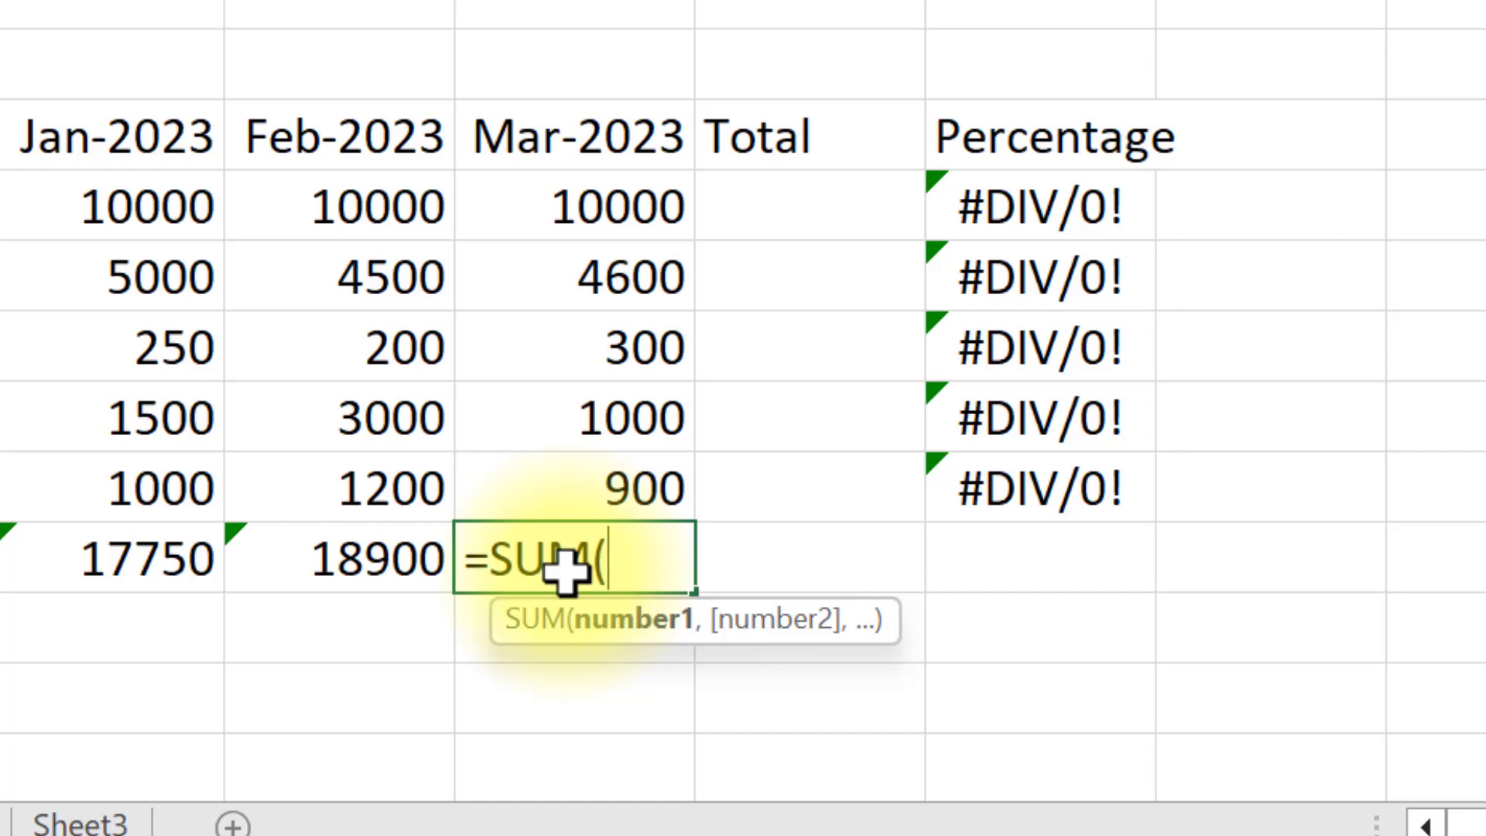
{"action": "left_click", "coordinate": [607, 193]}
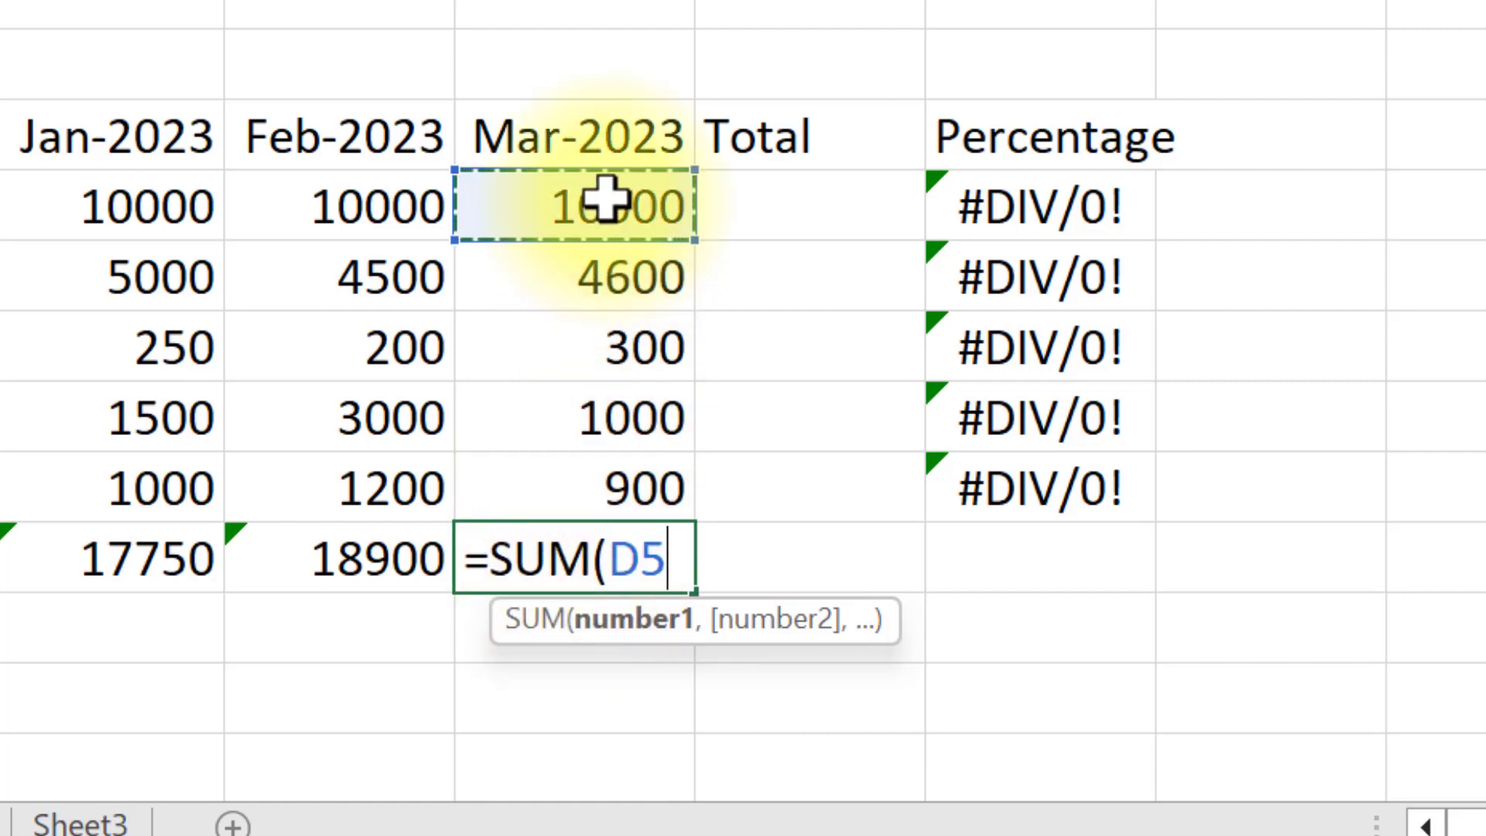
{"action": "type", "text": ","}
{"action": "left_click", "coordinate": [601, 282]}
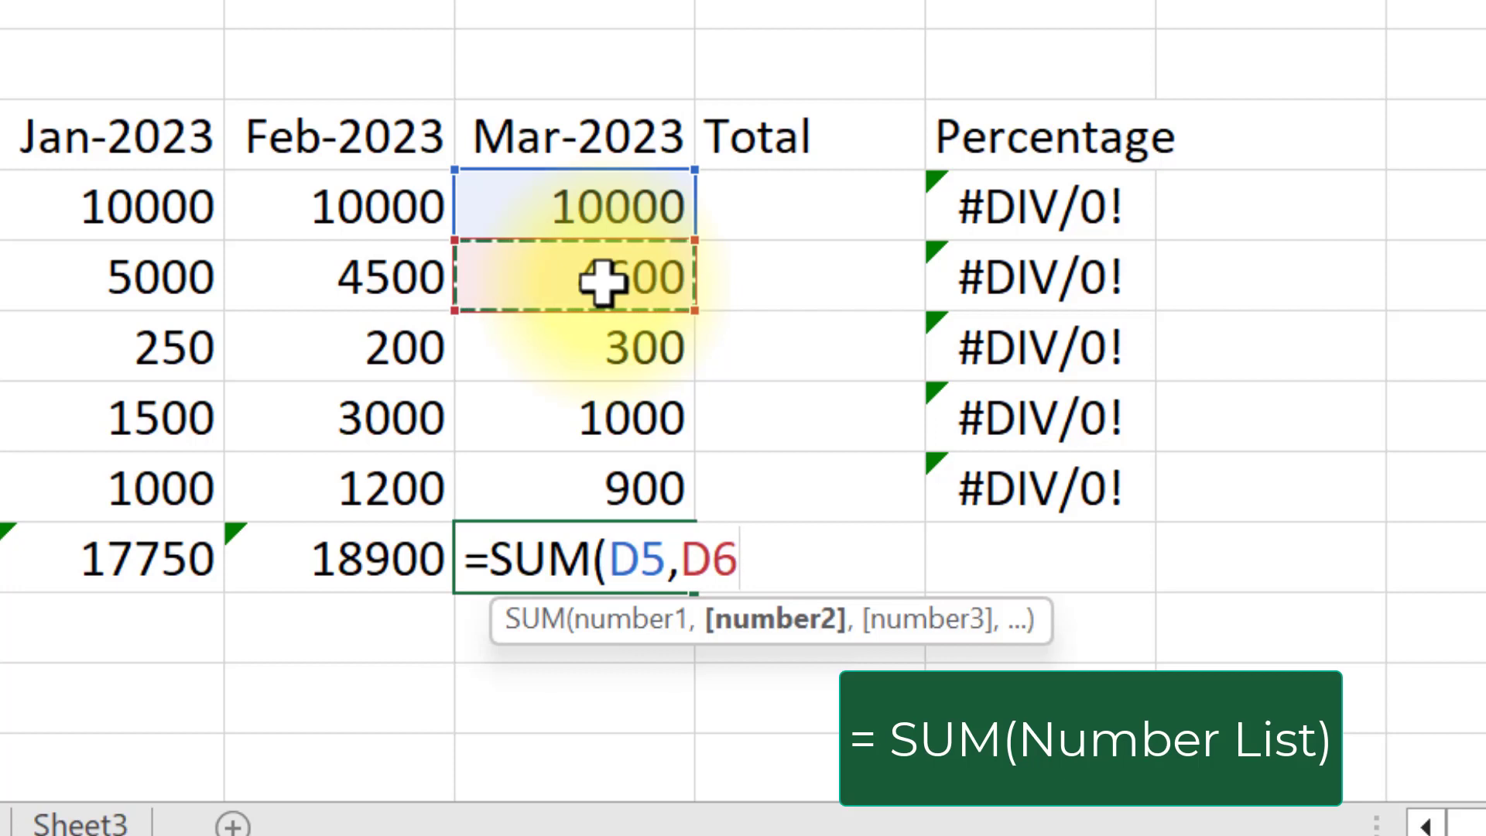
{"action": "type", "text": ","}
{"action": "left_click", "coordinate": [602, 348]}
{"action": "type", "text": ","}
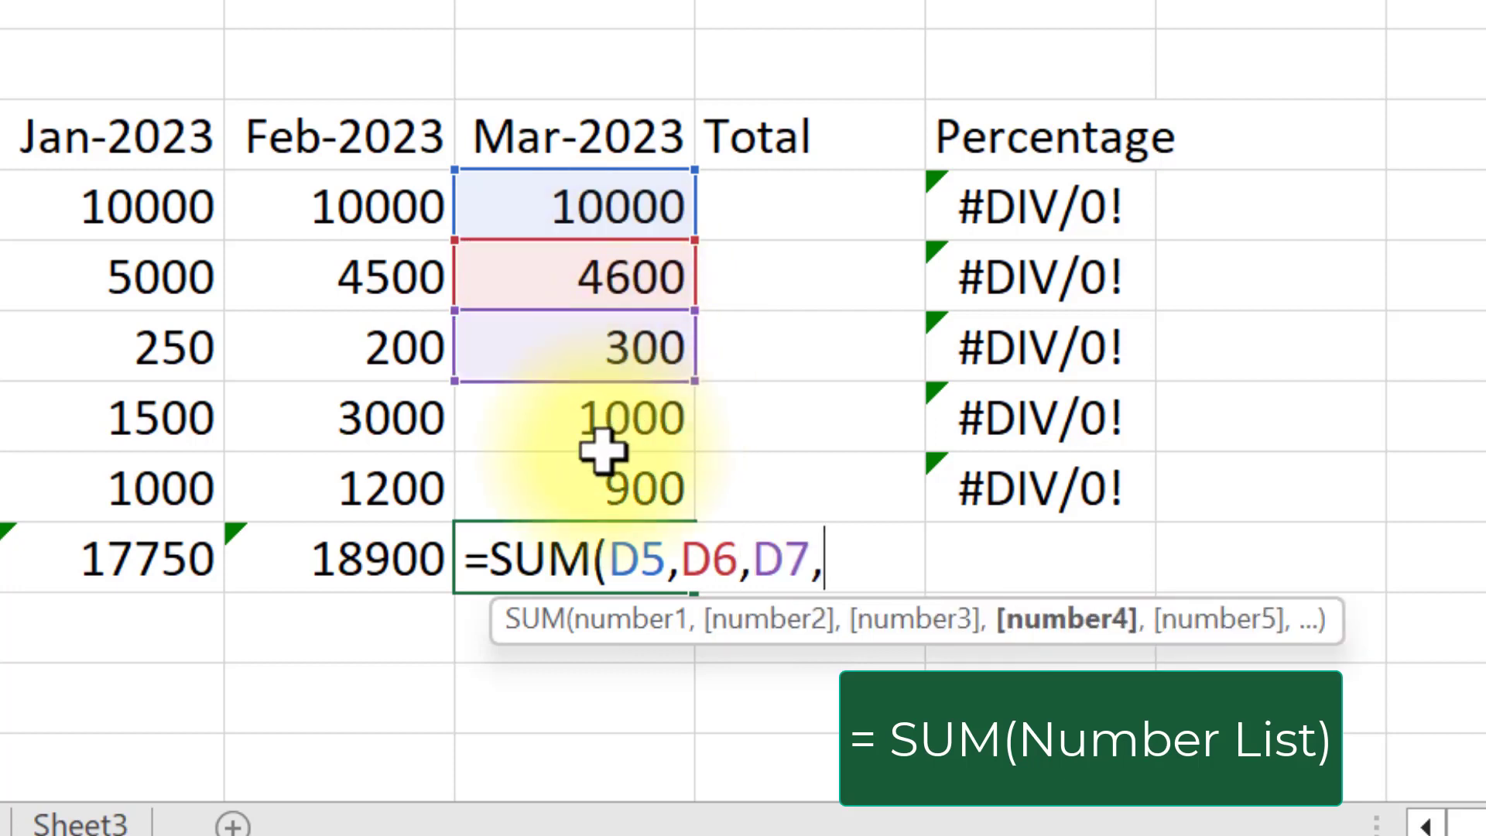
{"action": "left_click", "coordinate": [603, 444]}
{"action": "type", "text": ","}
{"action": "left_click", "coordinate": [609, 497]}
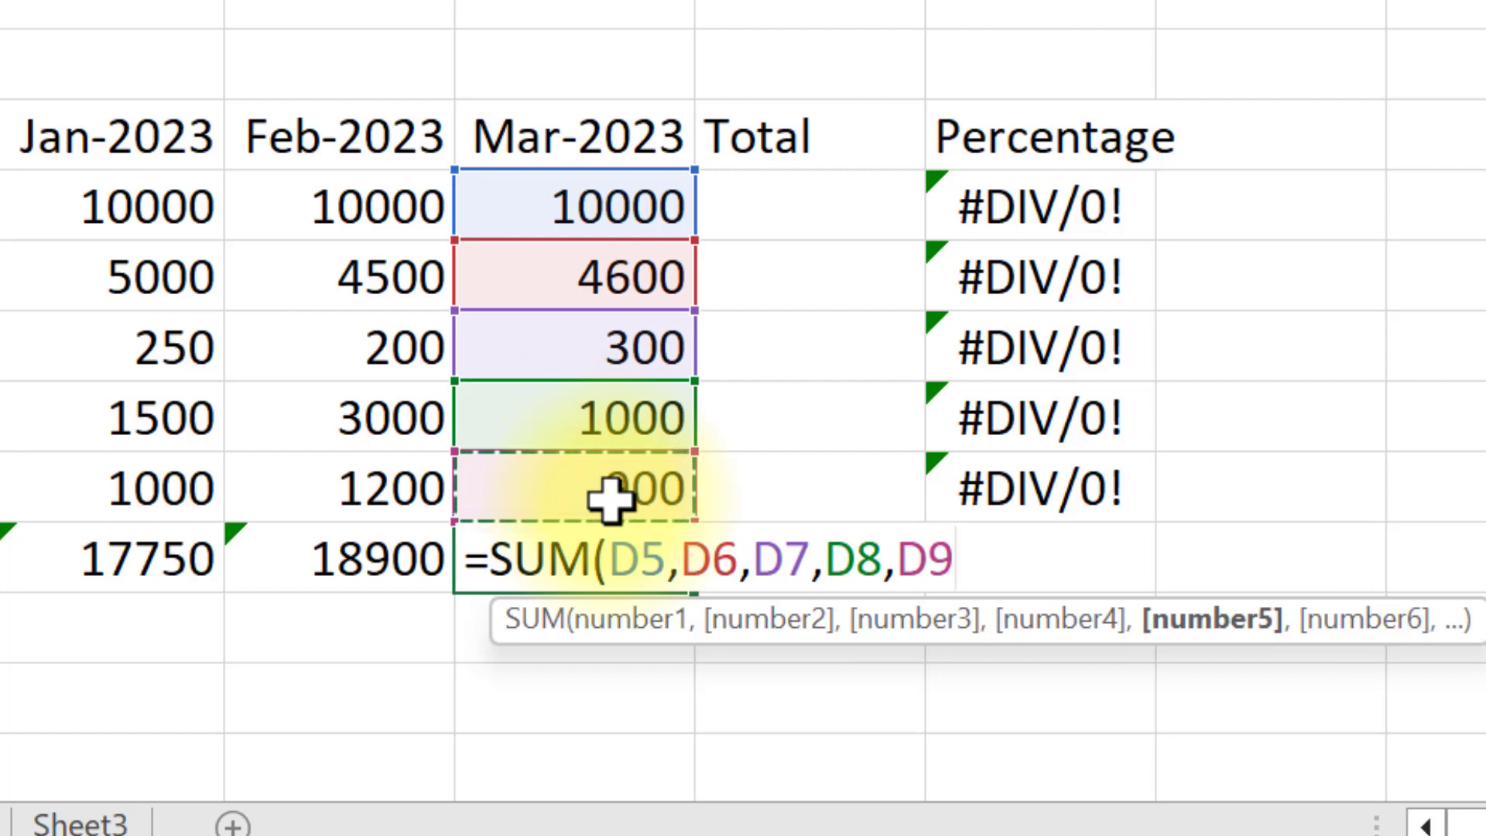
{"action": "key", "text": "Return"}
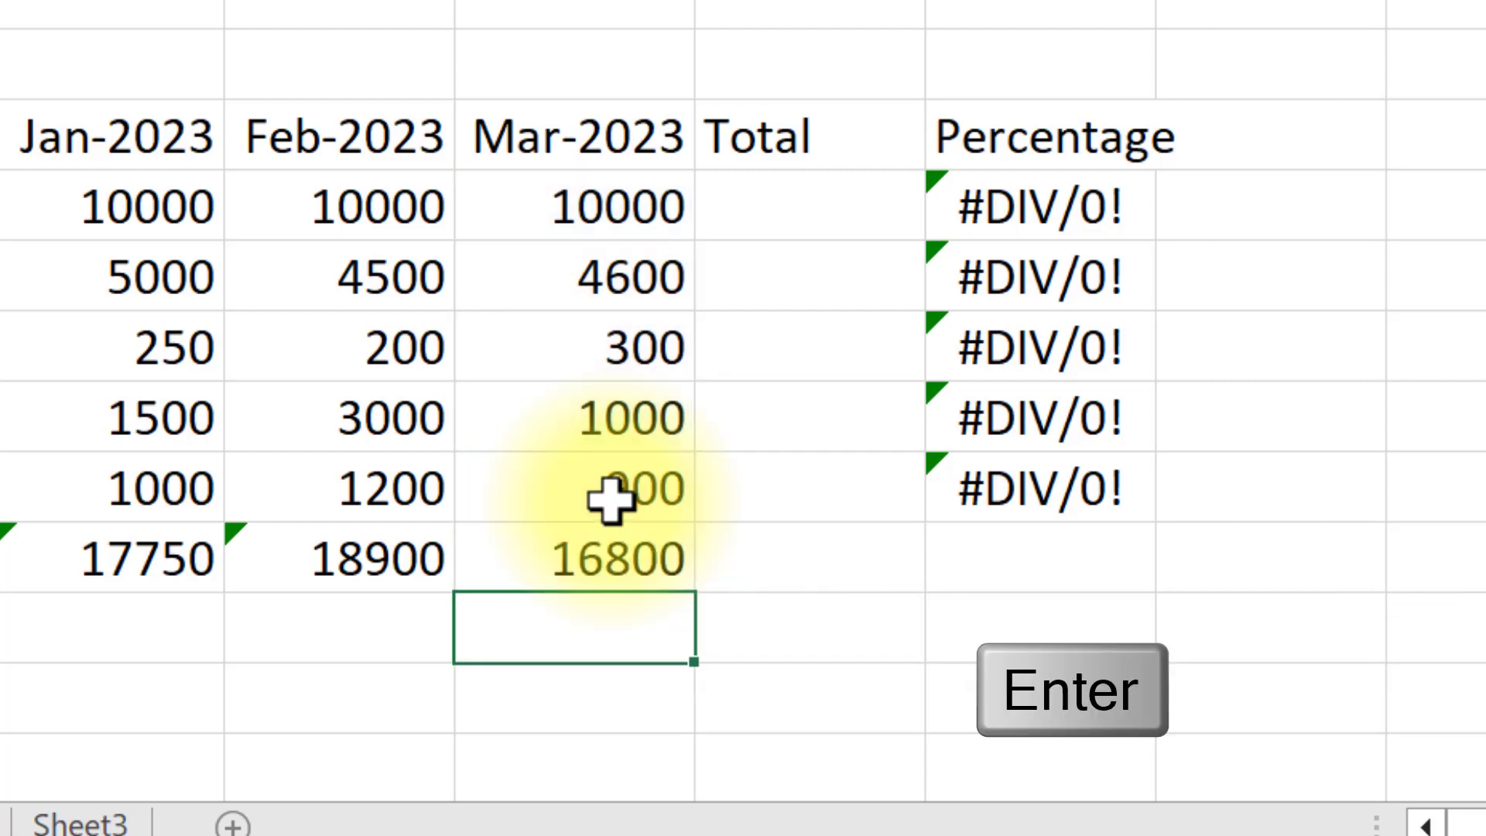
Replace the March total in D10 with a SUM formula over the range D5:D9.
{"action": "left_click", "coordinate": [607, 567]}
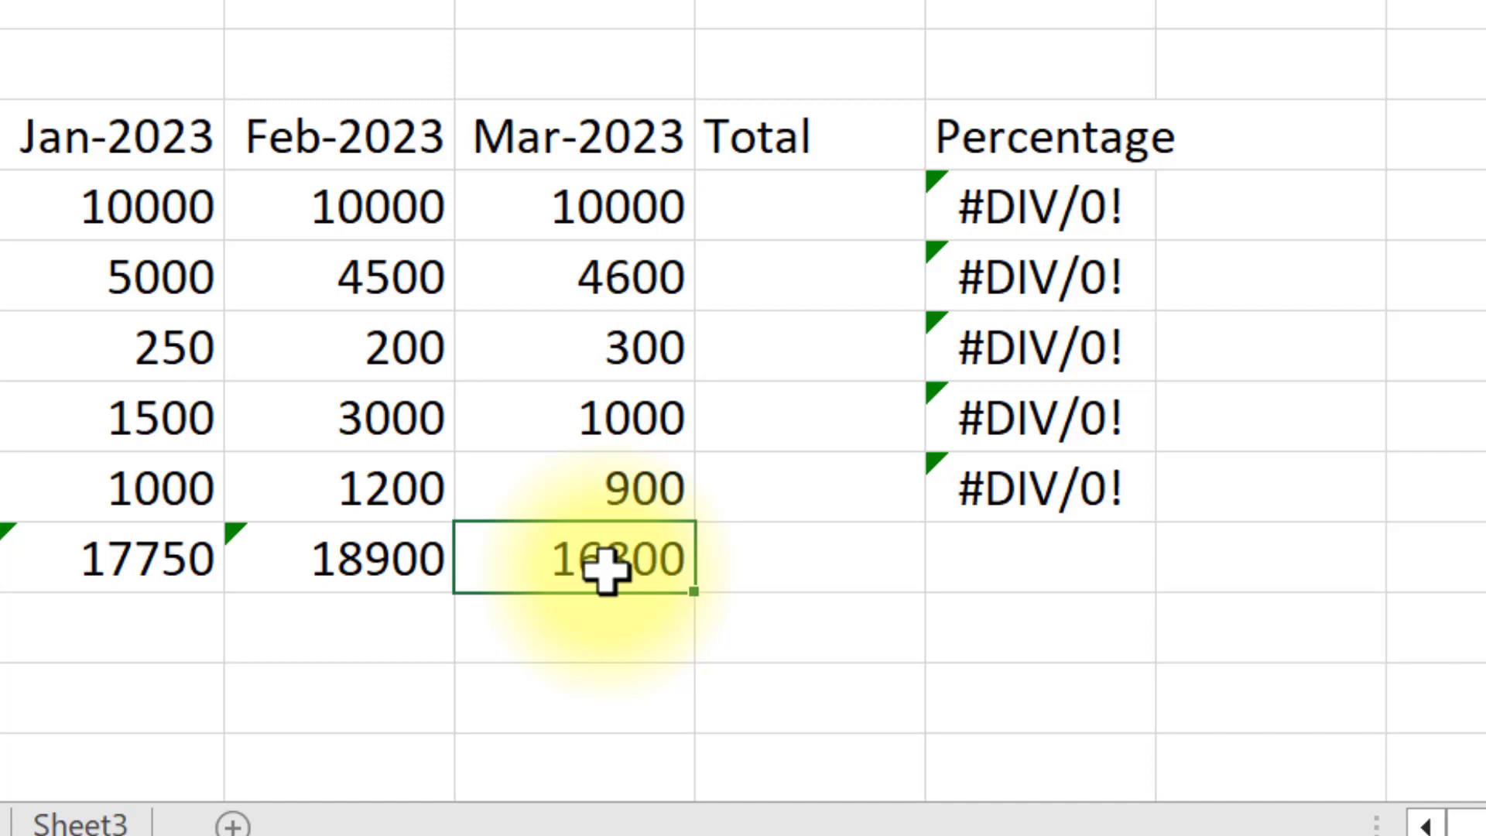
{"action": "type", "text": "=s"}
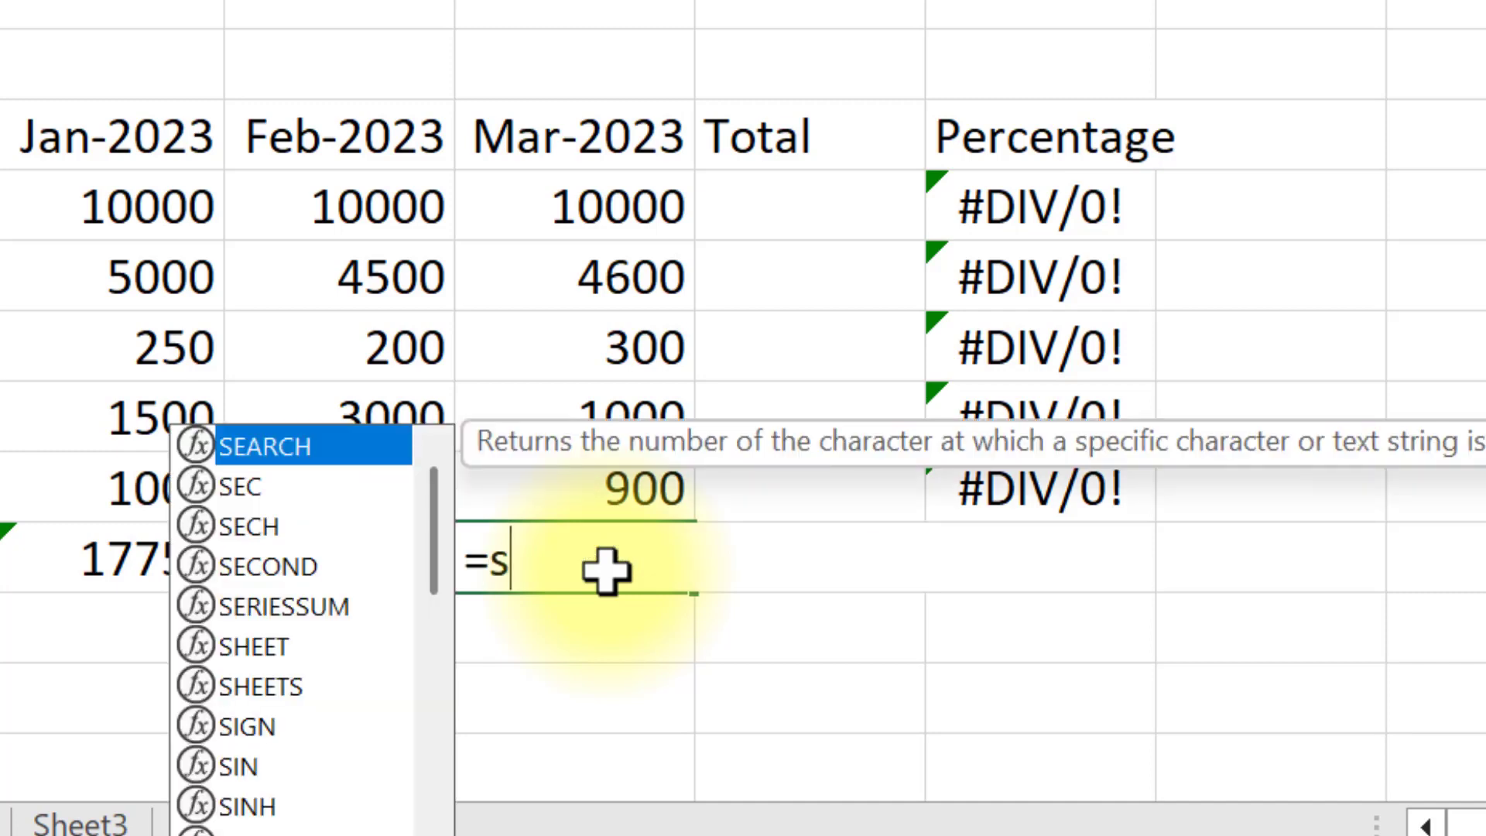
{"action": "type", "text": "um"}
{"action": "key", "text": "Tab"}
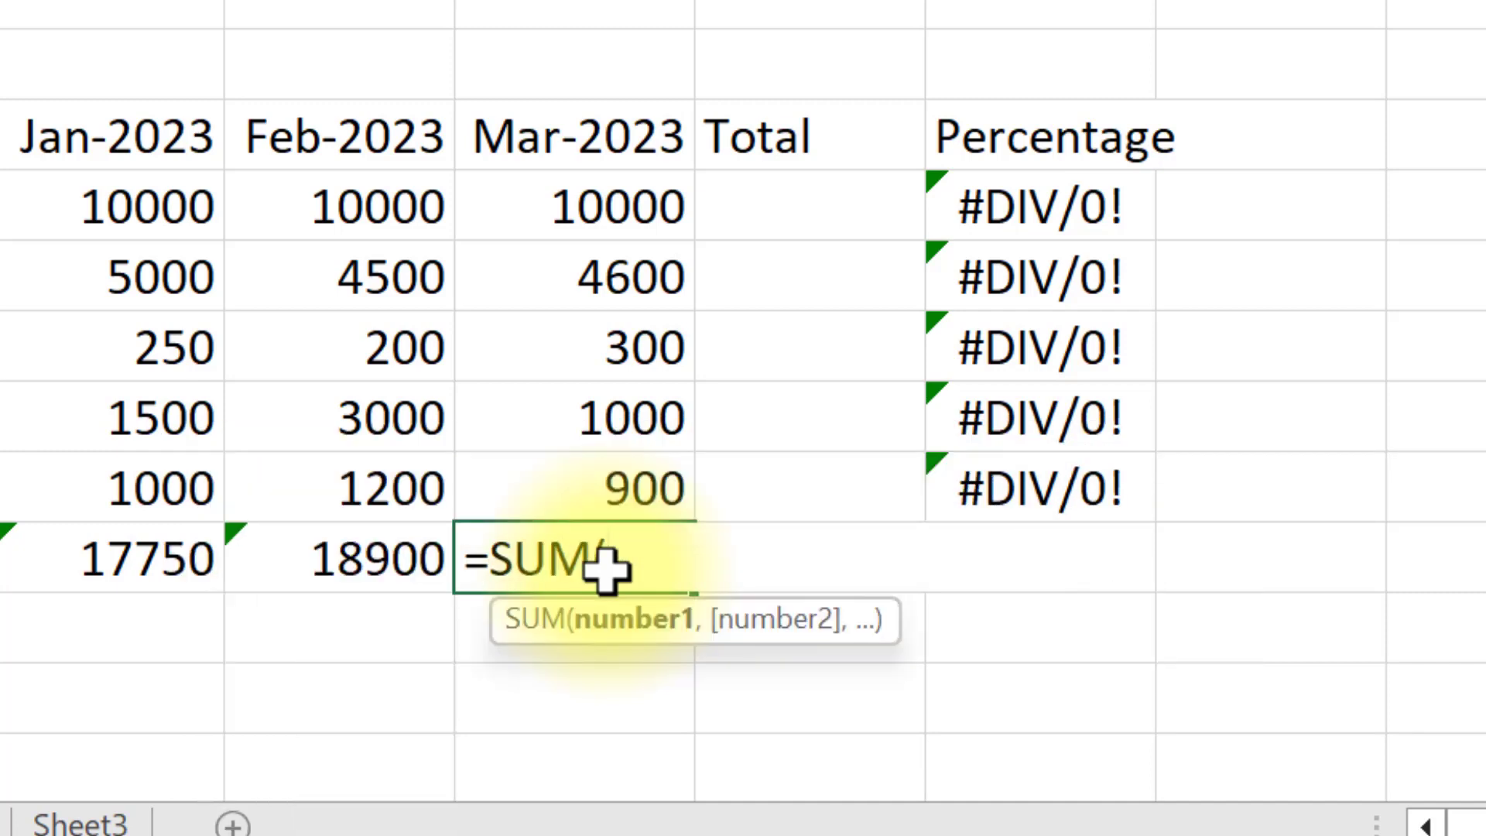
{"action": "left_click_drag", "start_coordinate": [614, 206], "coordinate": [598, 474]}
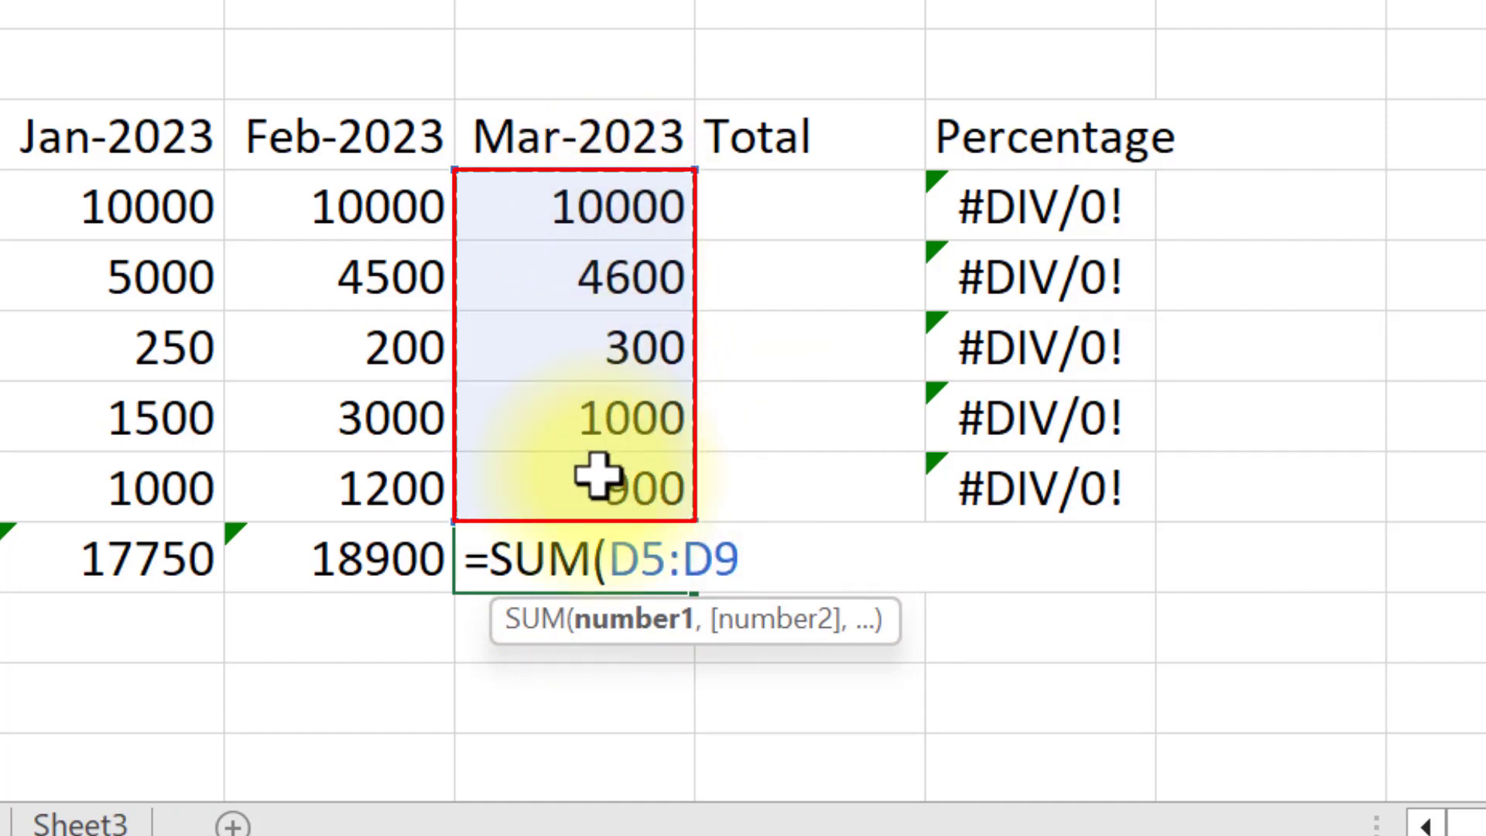
{"action": "key", "text": "Return"}
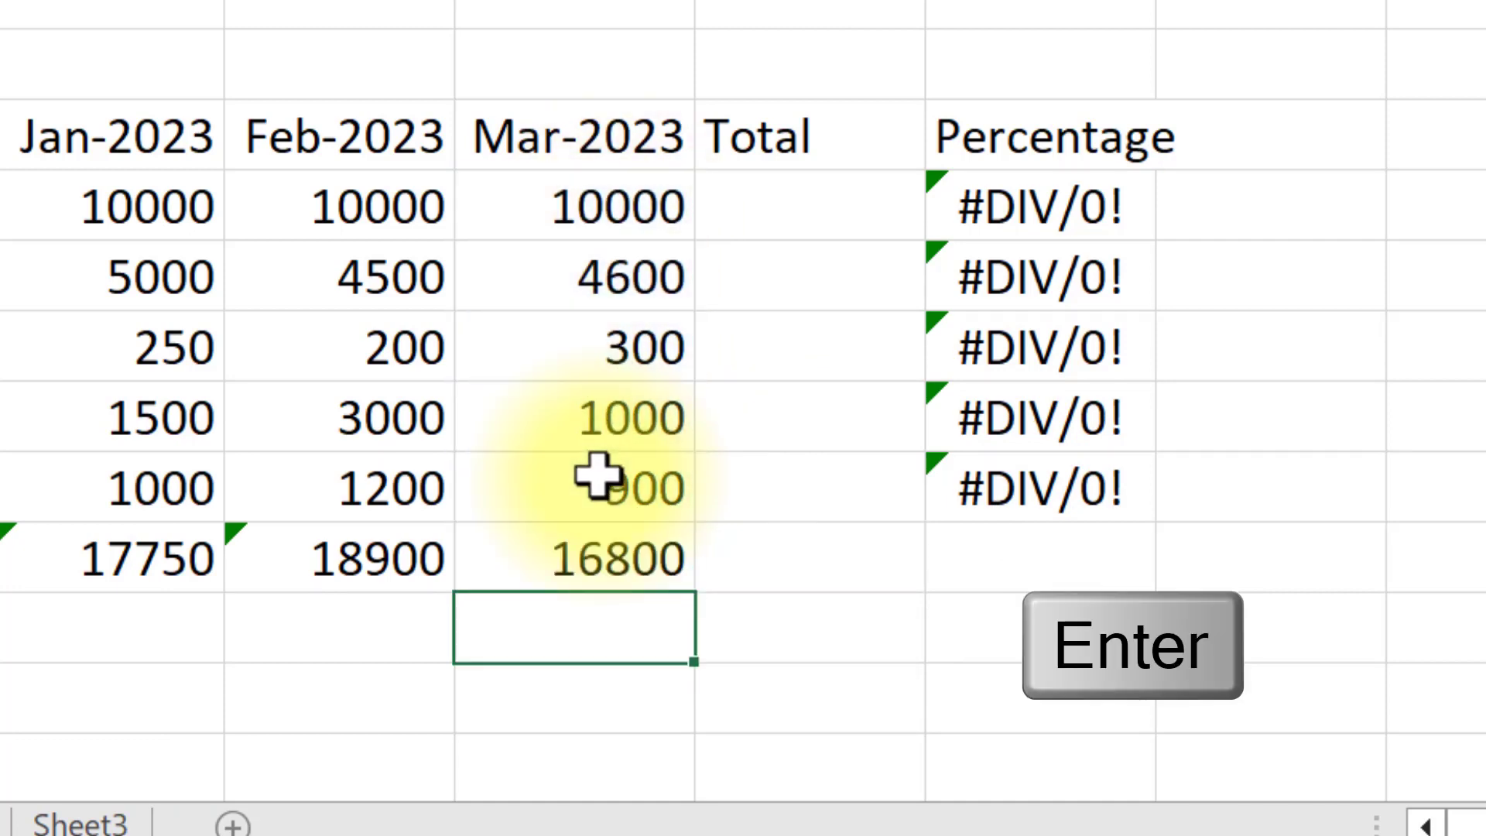